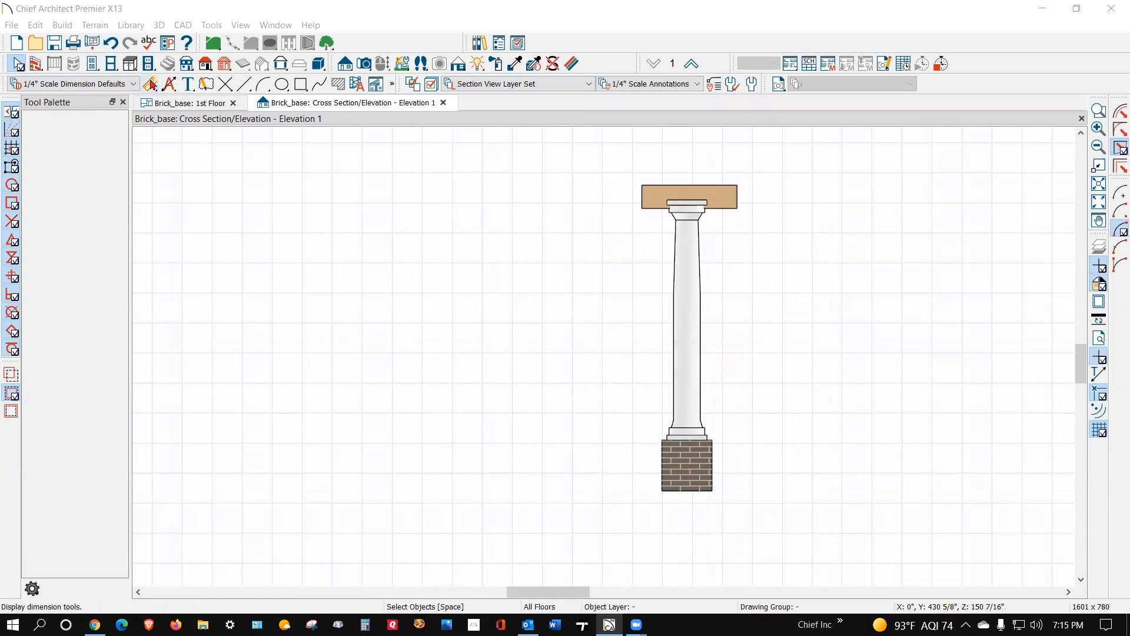
# - Review the beam's framing specification and the round column's millwork size and elevation settings without changing them
pyautogui.doubleClick(723, 192)
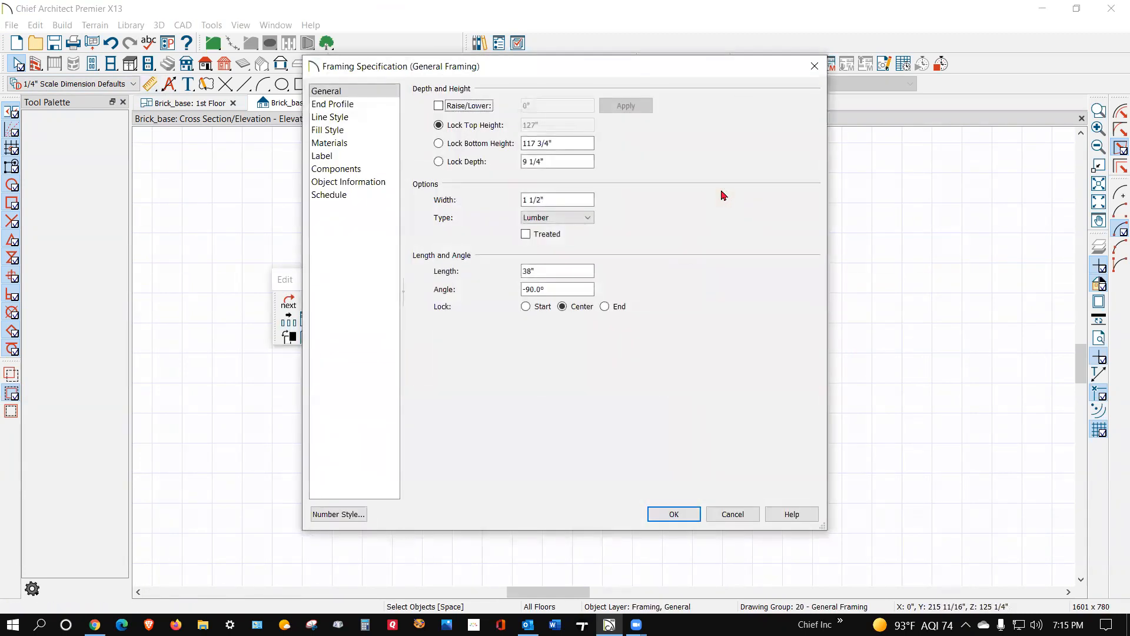
pyautogui.click(733, 514)
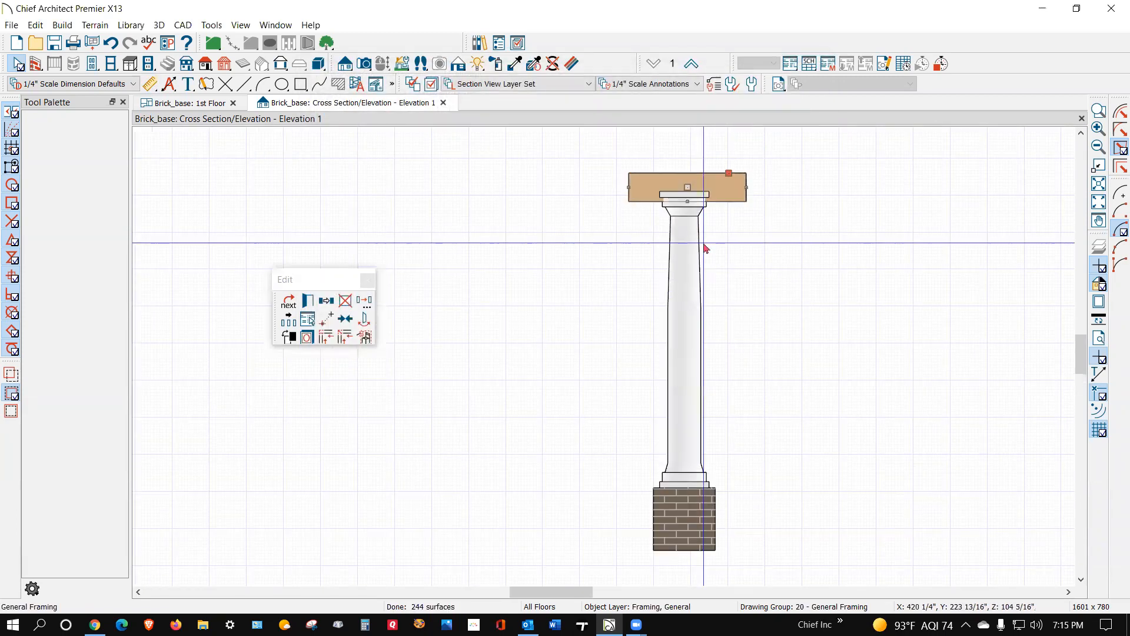
pyautogui.doubleClick(707, 262)
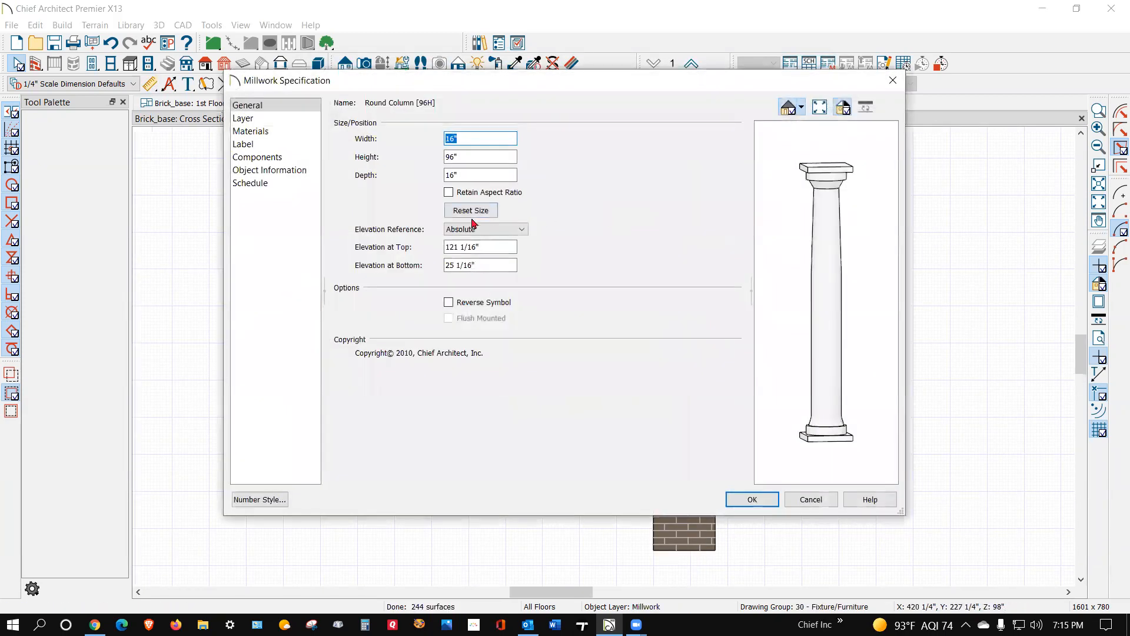
pyautogui.click(809, 500)
# - Nudge the beam upward until it sits clear of the column's capital
pyautogui.scroll(4, 709, 182)
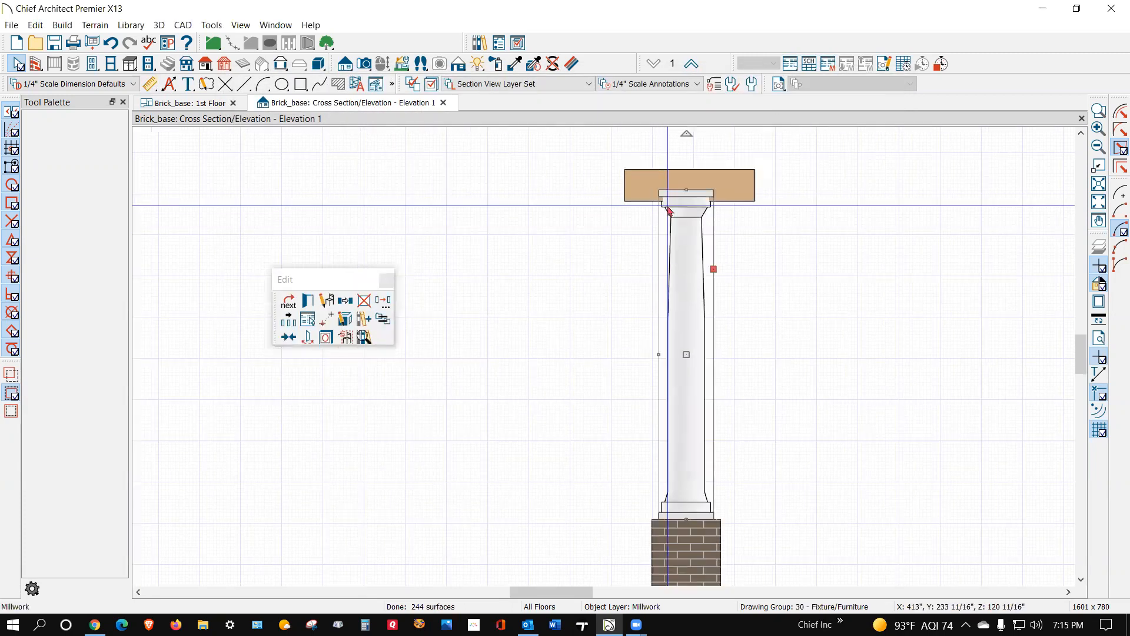
pyautogui.click(709, 182)
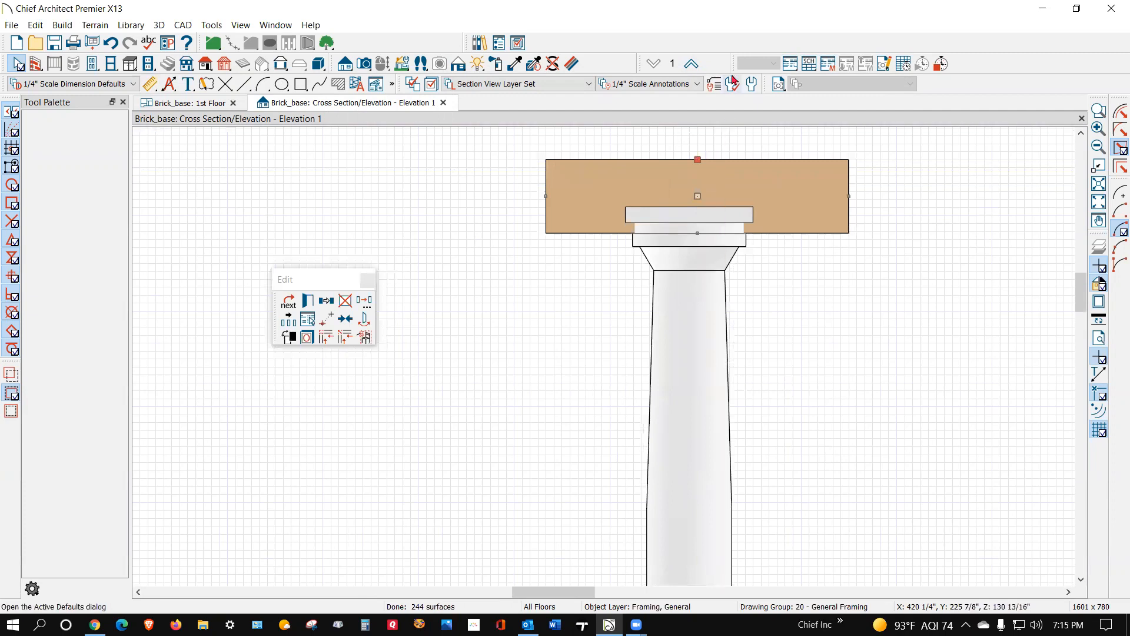
pyautogui.press('Up')
pyautogui.press('Up')
pyautogui.press('Up')
pyautogui.press('Up')
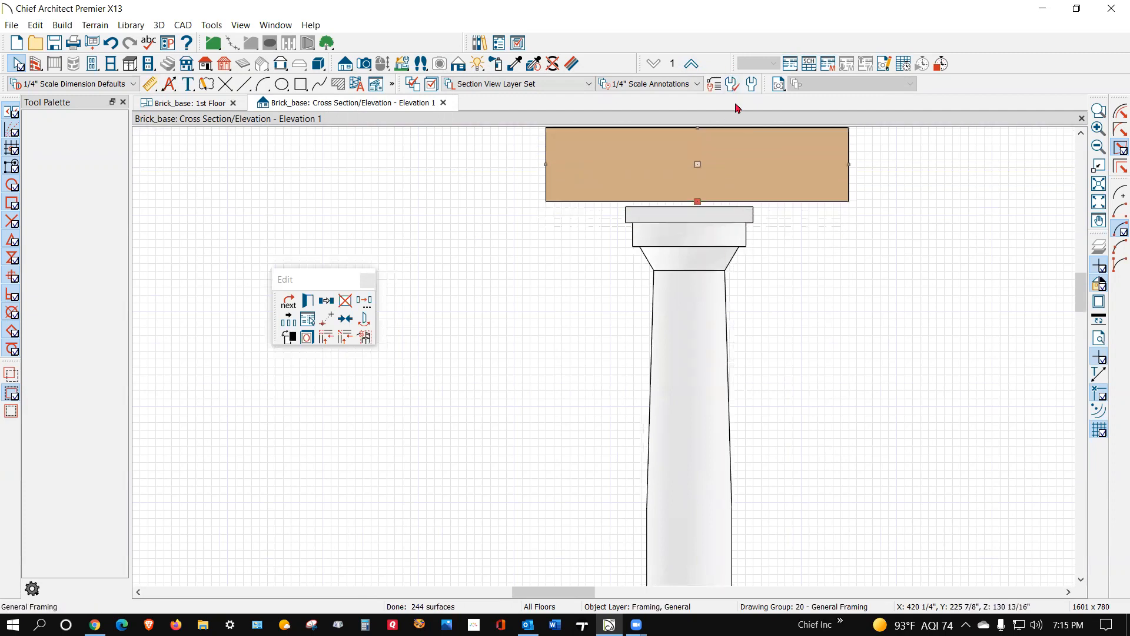
pyautogui.scroll(5, 697, 162)
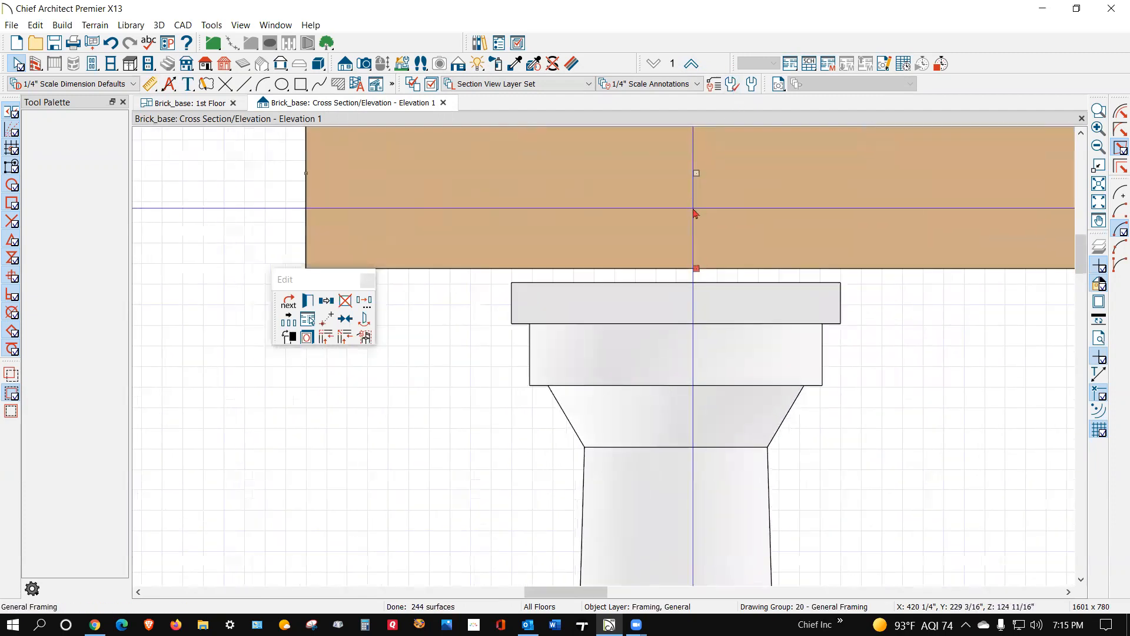
# - Try to lower the beam point to point onto the top of the column's capital with the grid still on
pyautogui.click(327, 322)
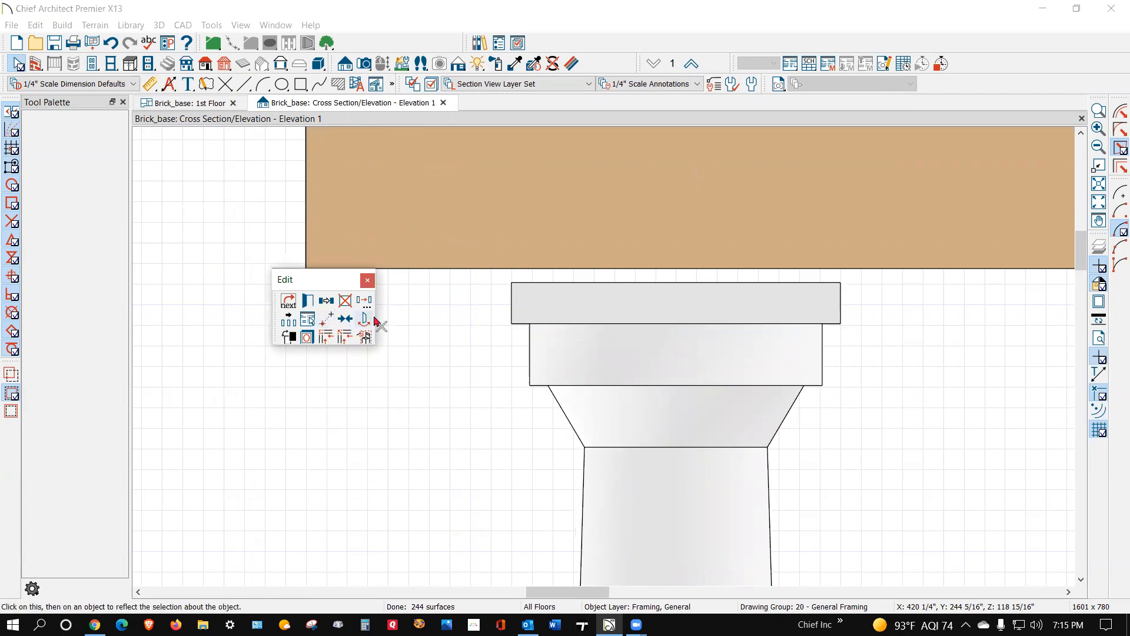
pyautogui.click(675, 269)
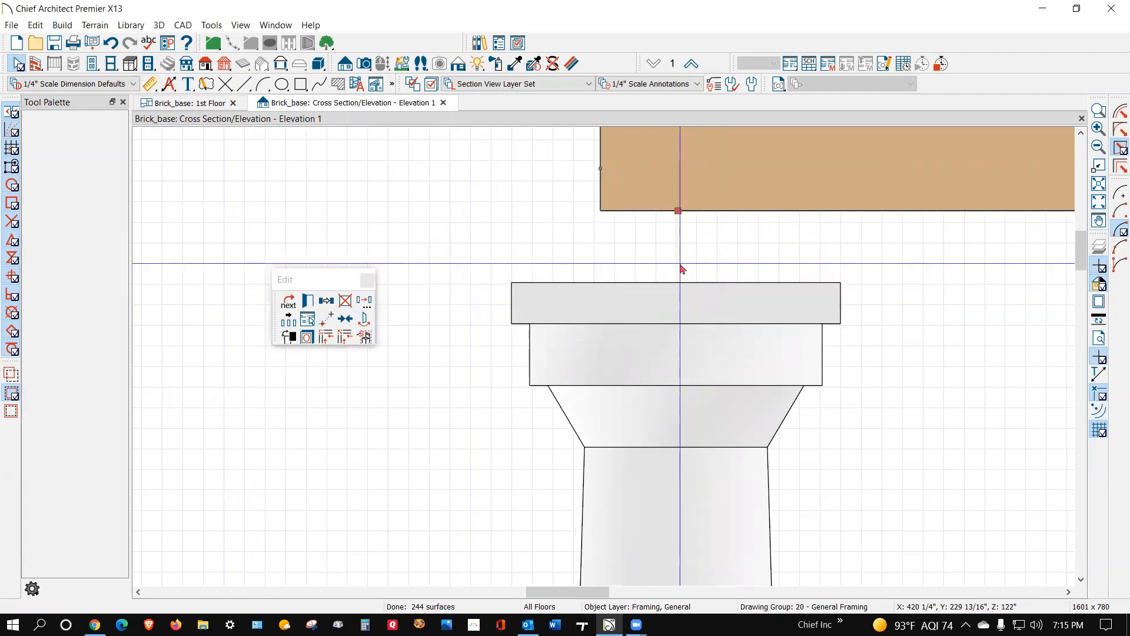
pyautogui.hotkey('ctrl', 'z')
pyautogui.click(661, 254)
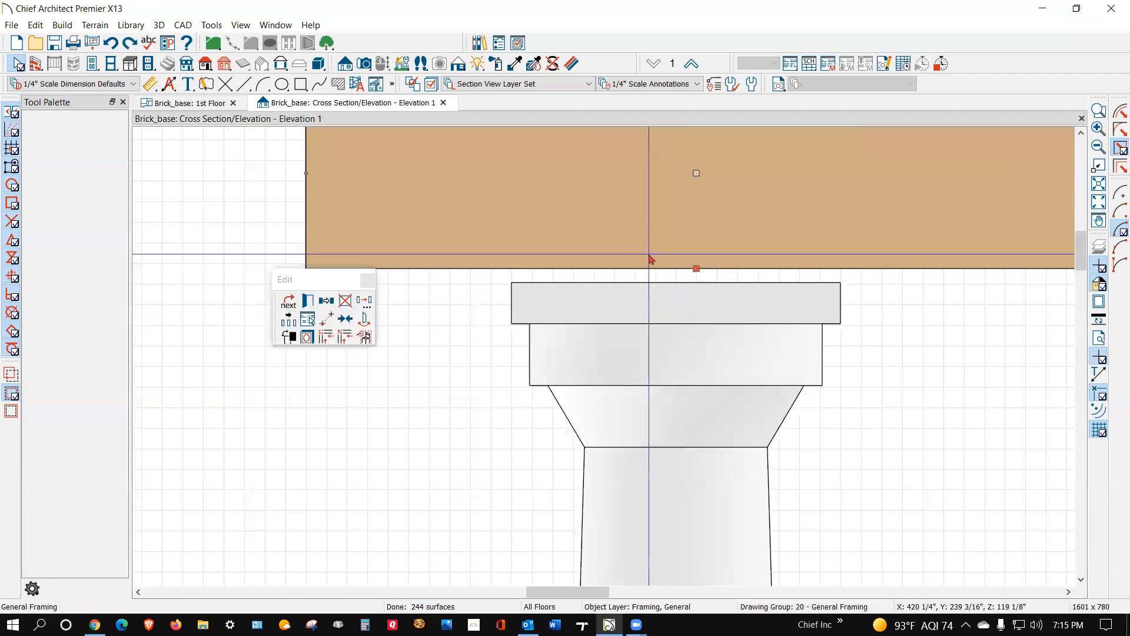
pyautogui.click(327, 321)
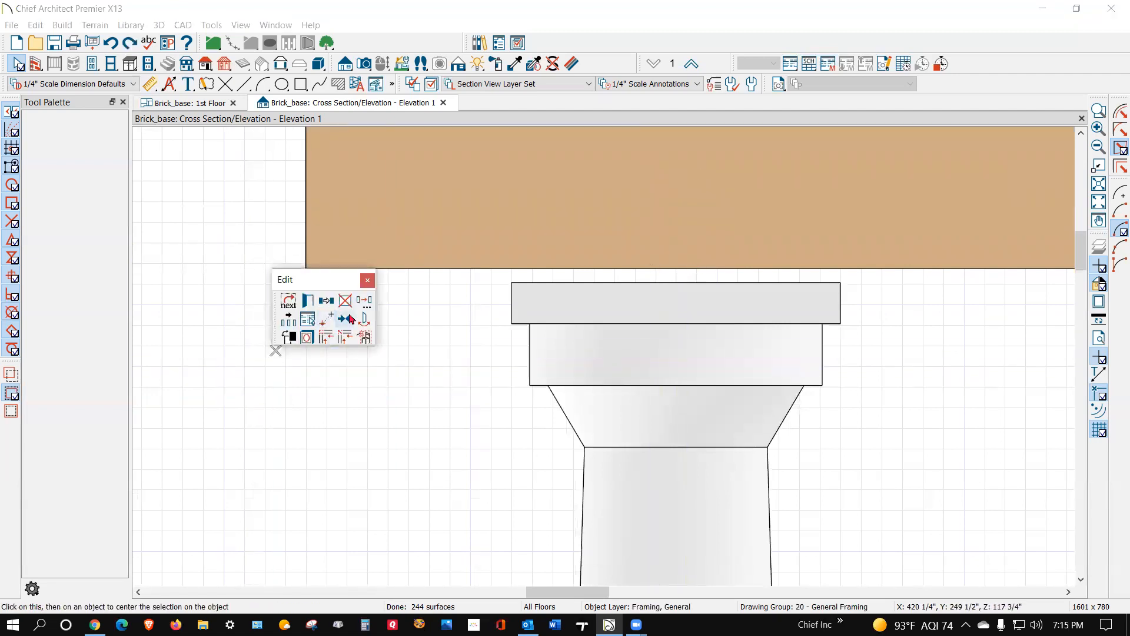
pyautogui.click(695, 268)
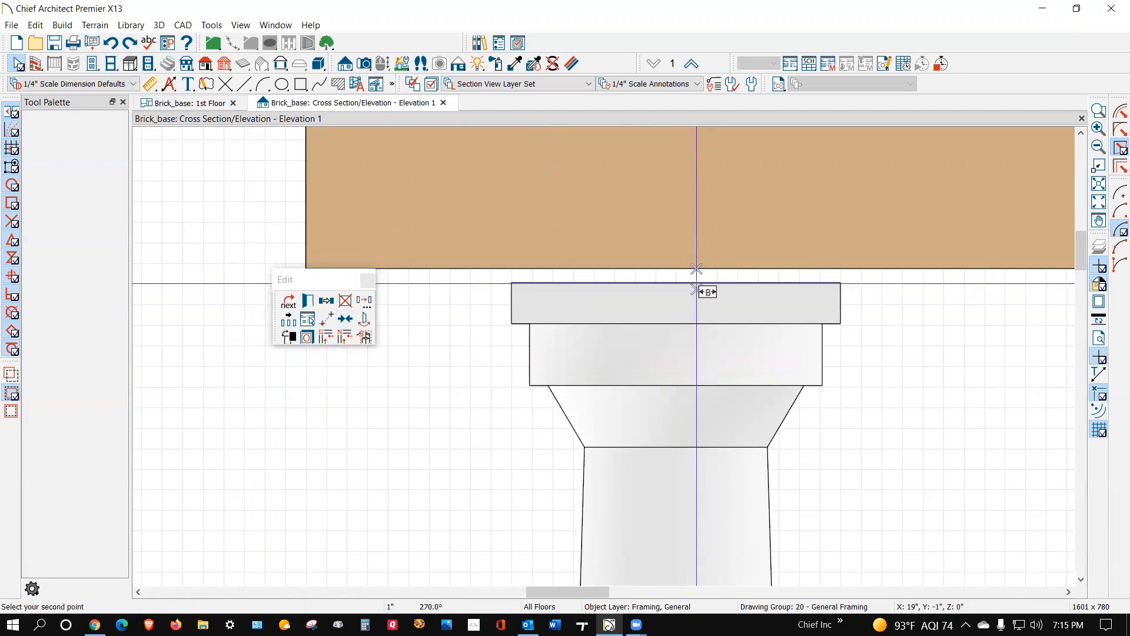
pyautogui.click(696, 285)
pyautogui.scroll(2, 697, 292)
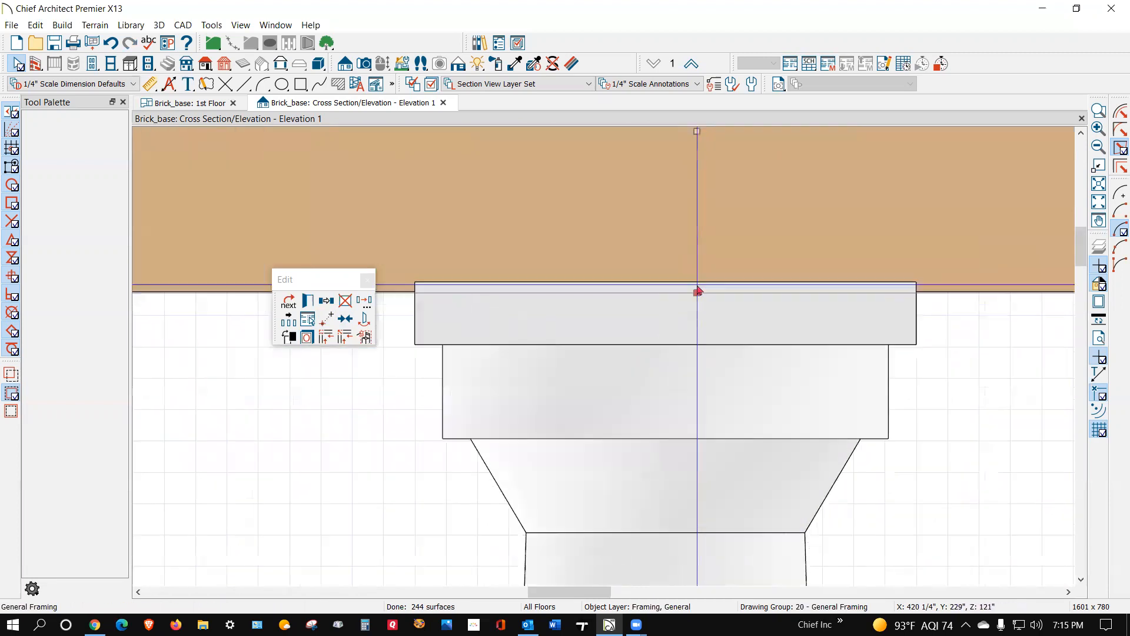
pyautogui.scroll(2, 698, 292)
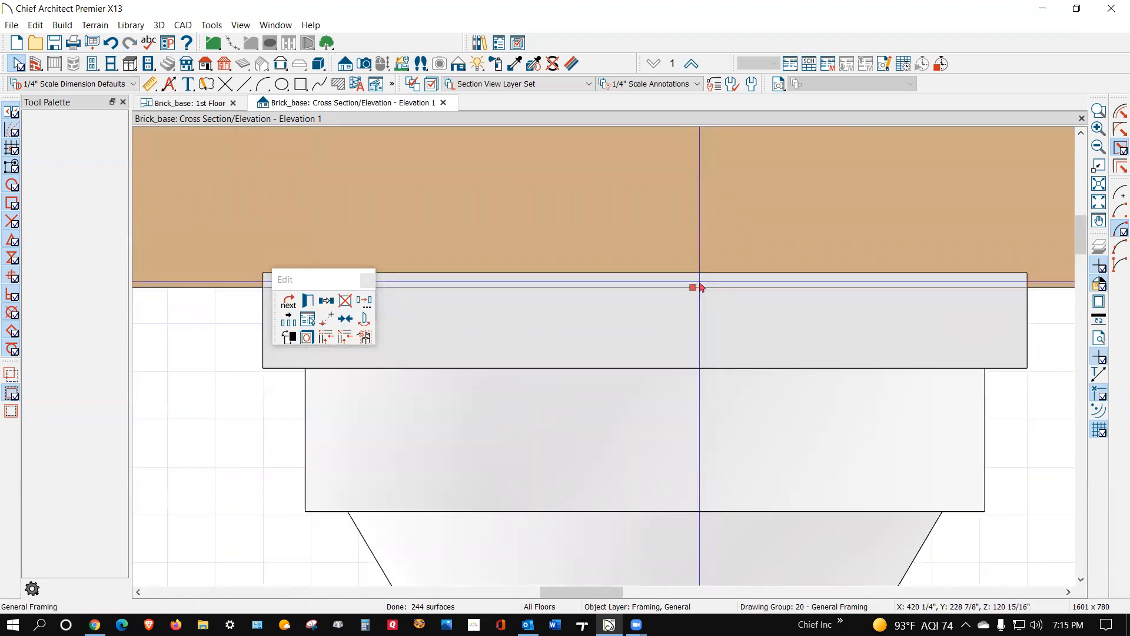
pyautogui.click(327, 321)
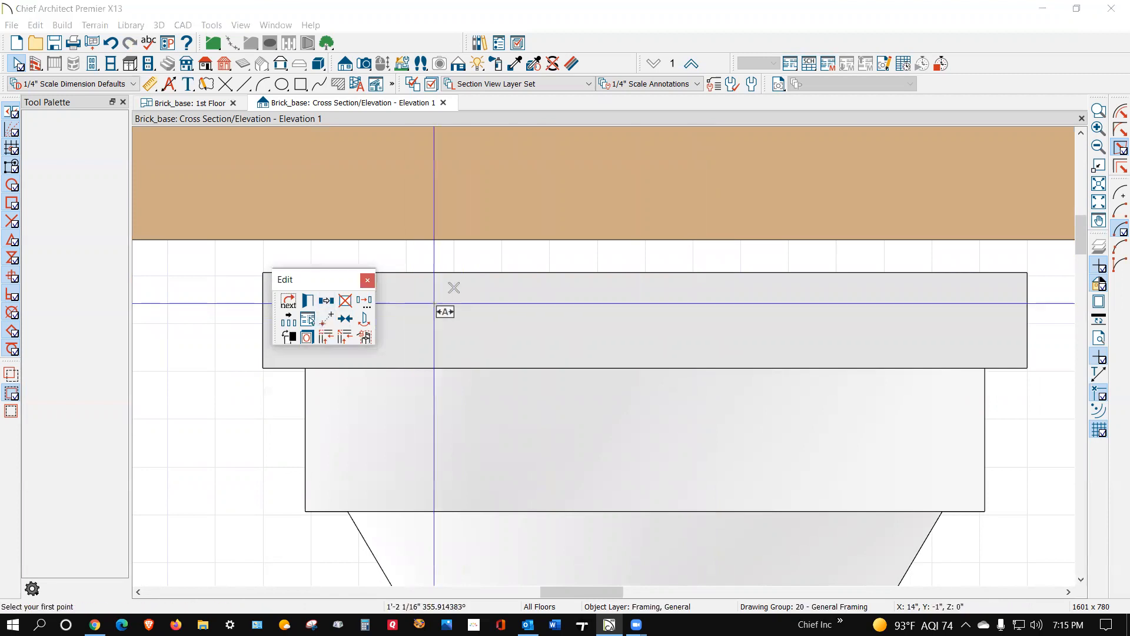
pyautogui.click(647, 240)
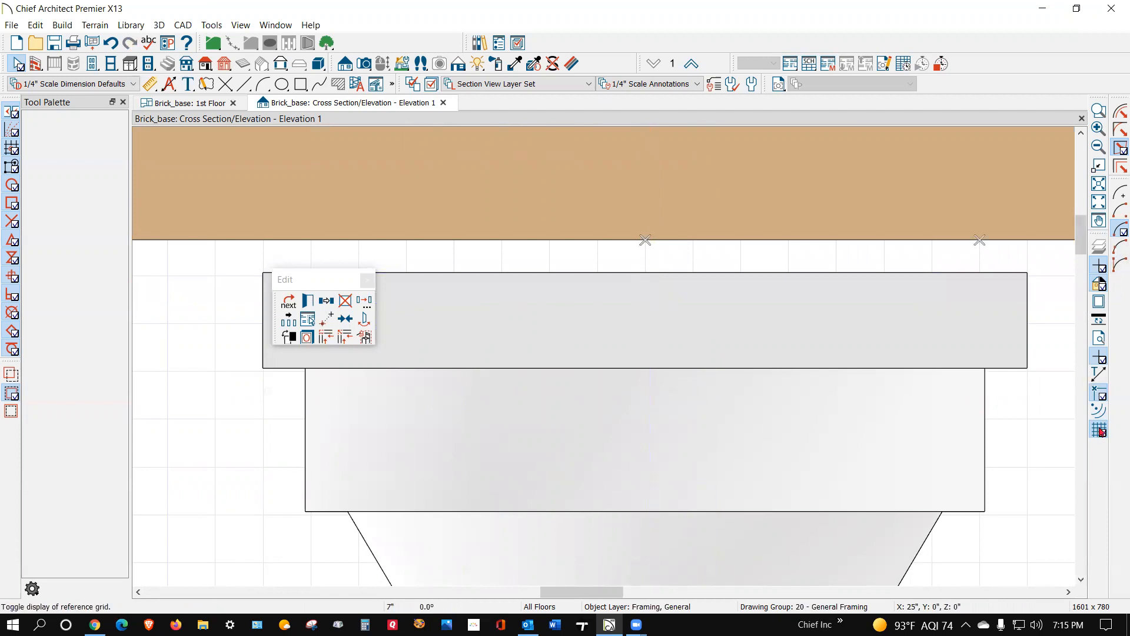
# - With the reference grid and grid snaps turned off, move the beam point to point from its bottom edge onto the capital's top edge
pyautogui.click(1101, 432)
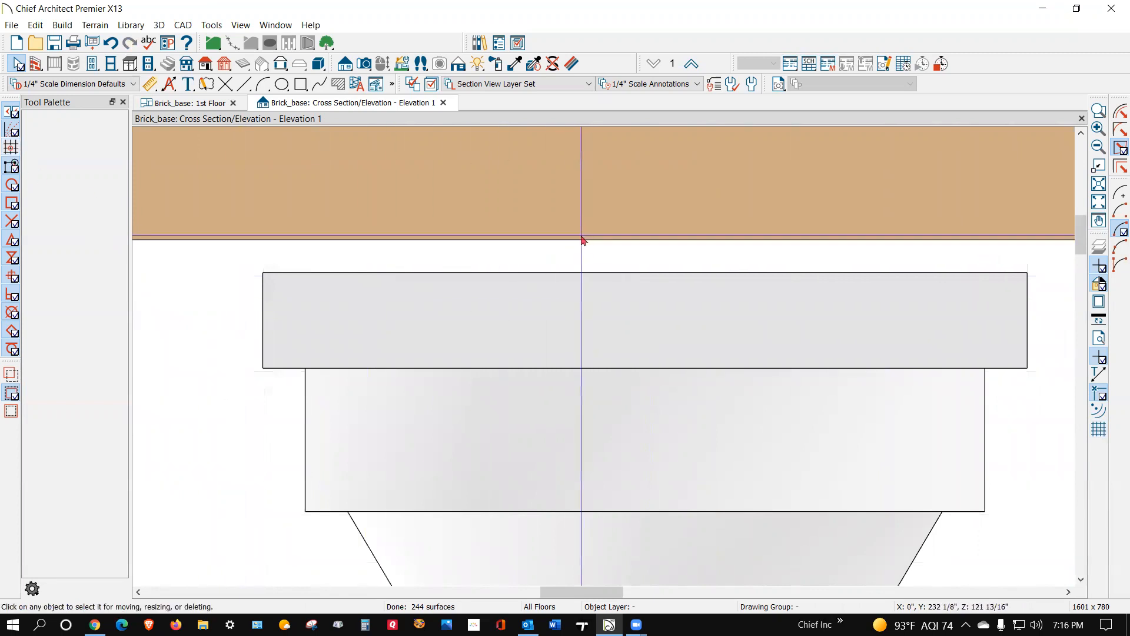
pyautogui.click(652, 212)
pyautogui.scroll(1, 347, 345)
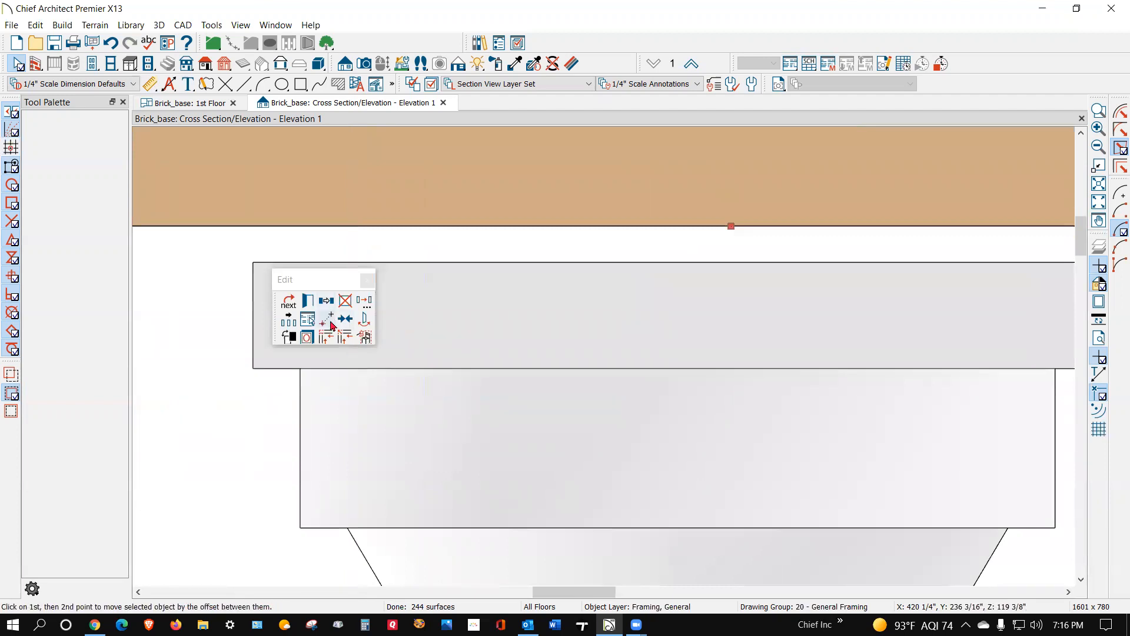
pyautogui.click(329, 318)
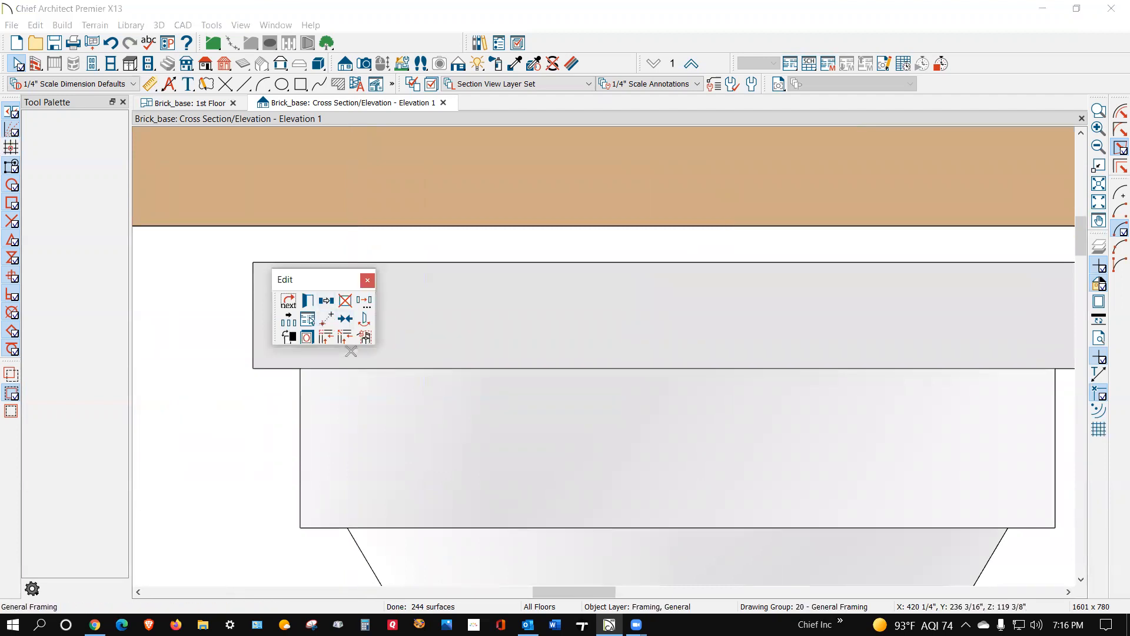
pyautogui.click(674, 227)
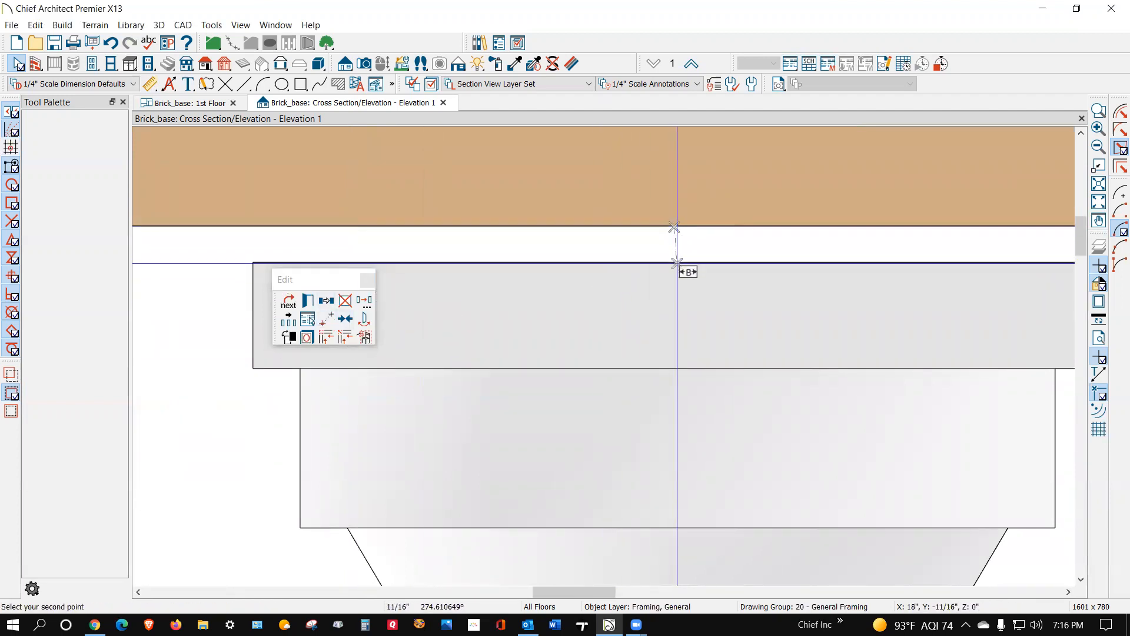
pyautogui.click(677, 263)
pyautogui.scroll(-3, 673, 345)
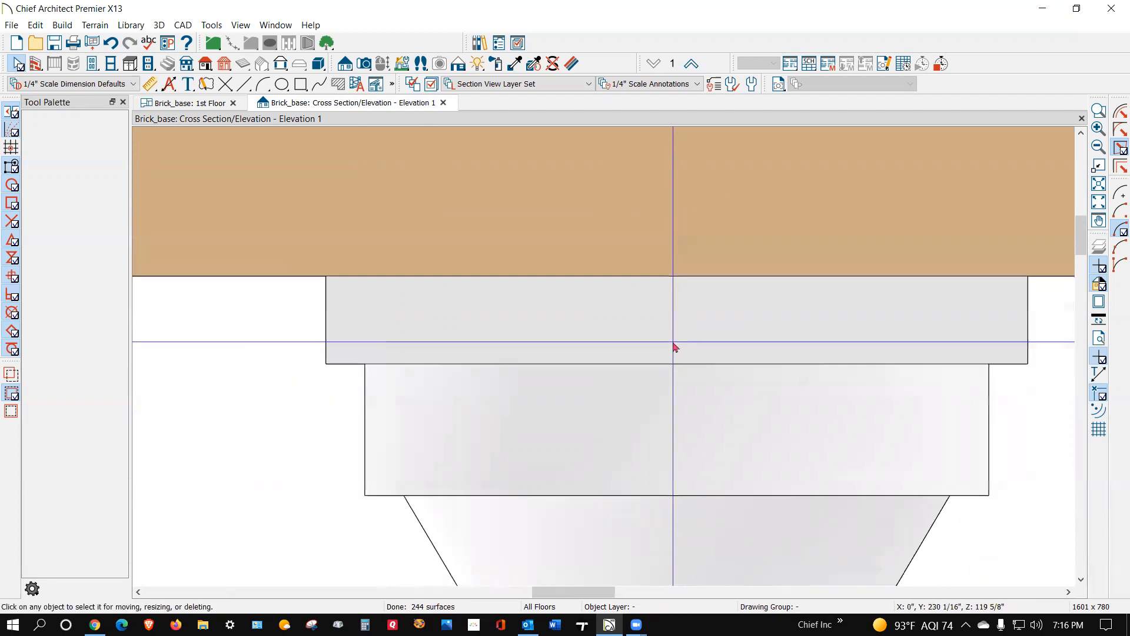
pyautogui.scroll(-5, 704, 257)
pyautogui.scroll(2, 648, 265)
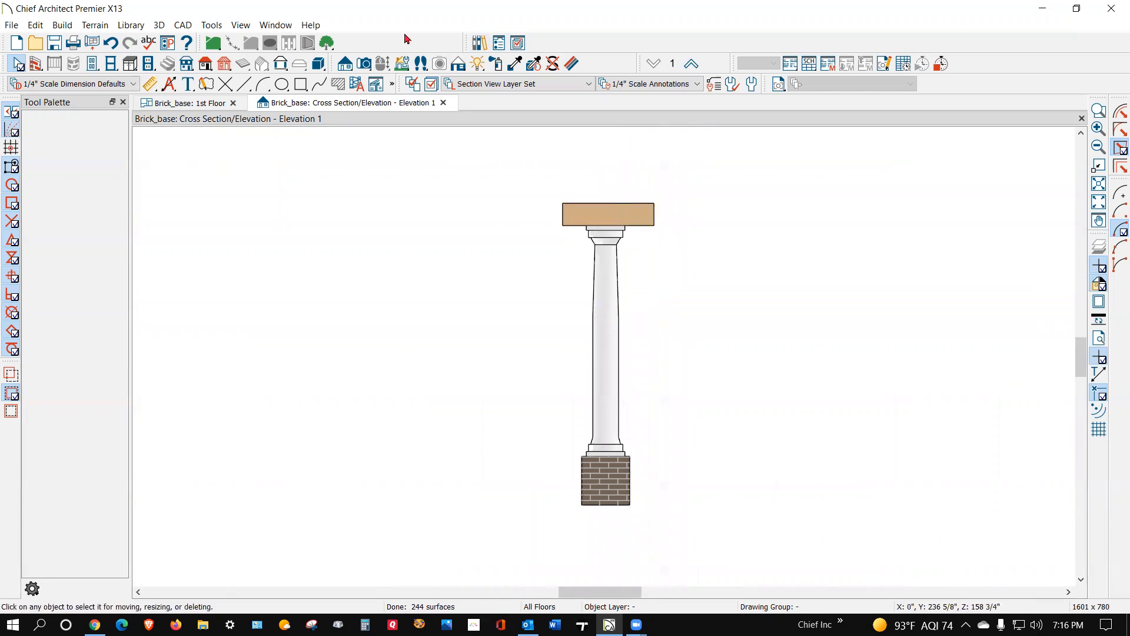
# - Add a vertical End to End dimension for the height of the brick base
pyautogui.click(147, 88)
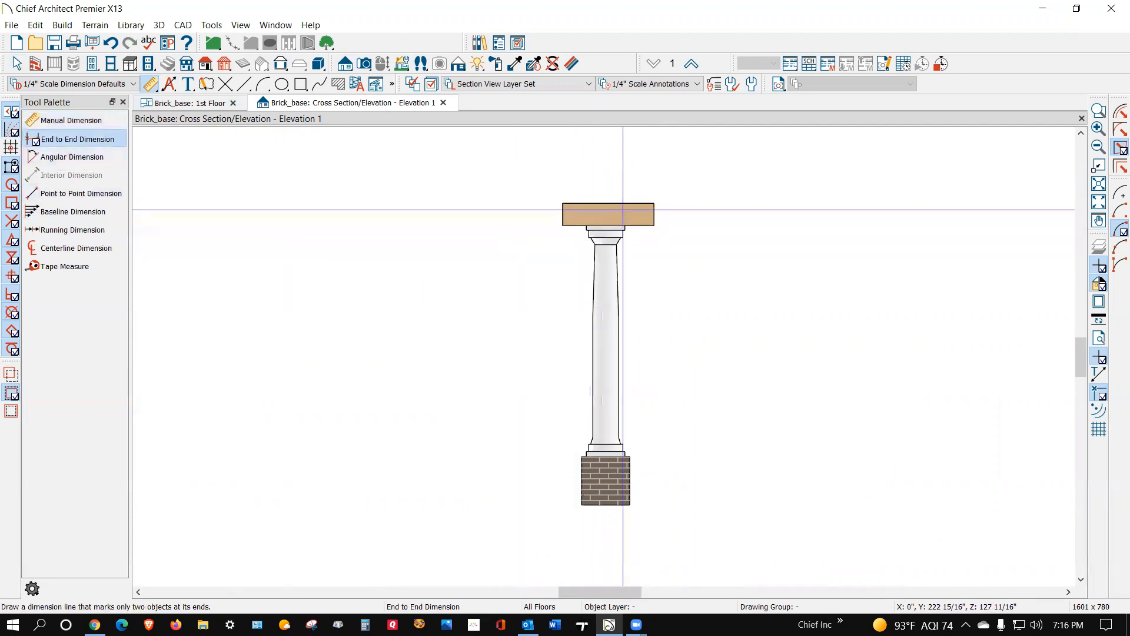
pyautogui.moveTo(644, 201); pyautogui.dragTo(661, 503)
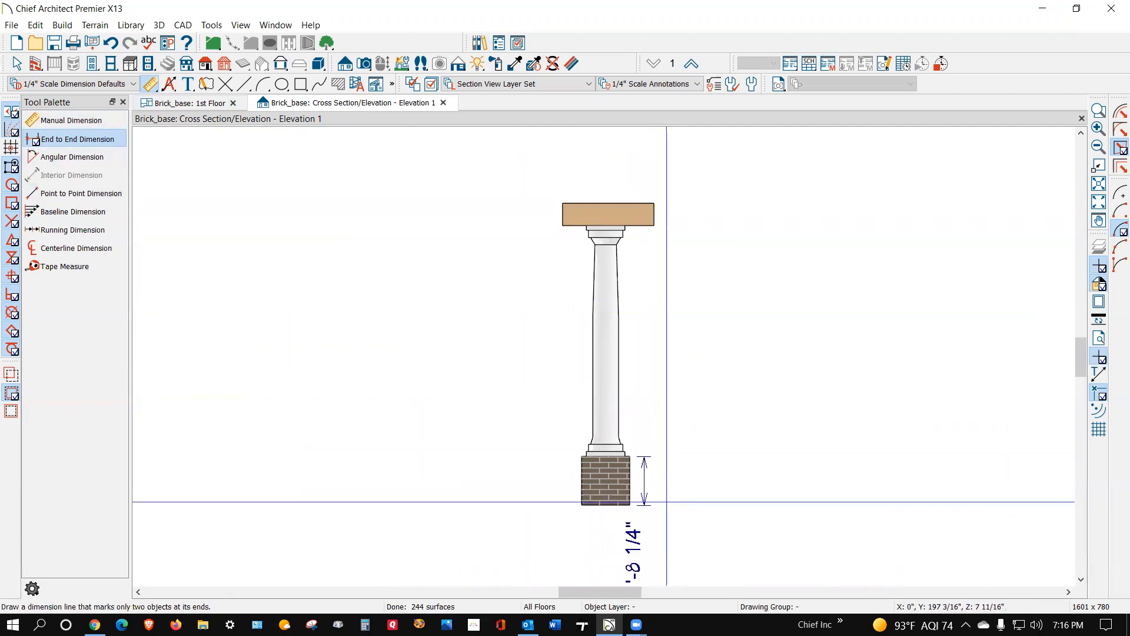
pyautogui.scroll(-1, 773, 381)
pyautogui.scroll(2, 773, 381)
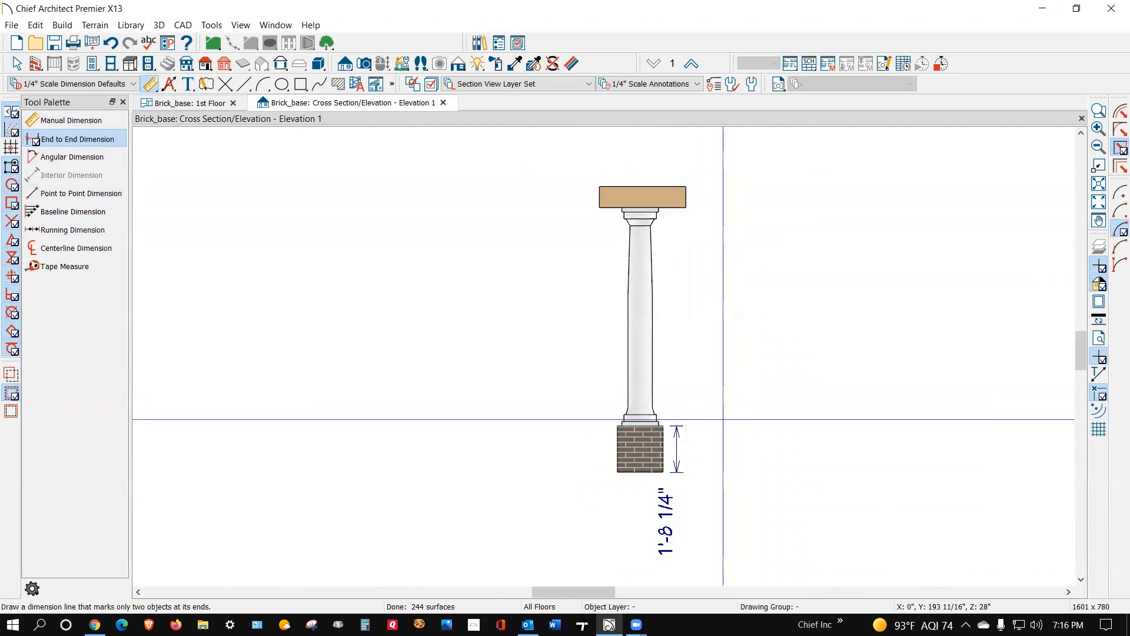
pyautogui.scroll(1, 693, 474)
pyautogui.scroll(1, 694, 473)
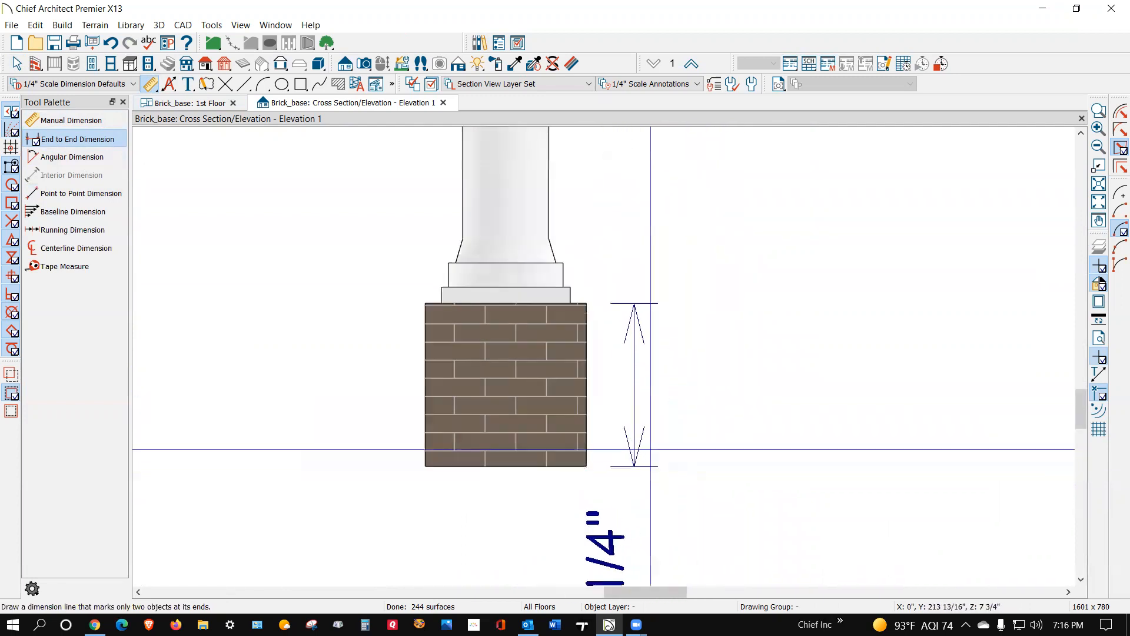
pyautogui.scroll(-3, 591, 301)
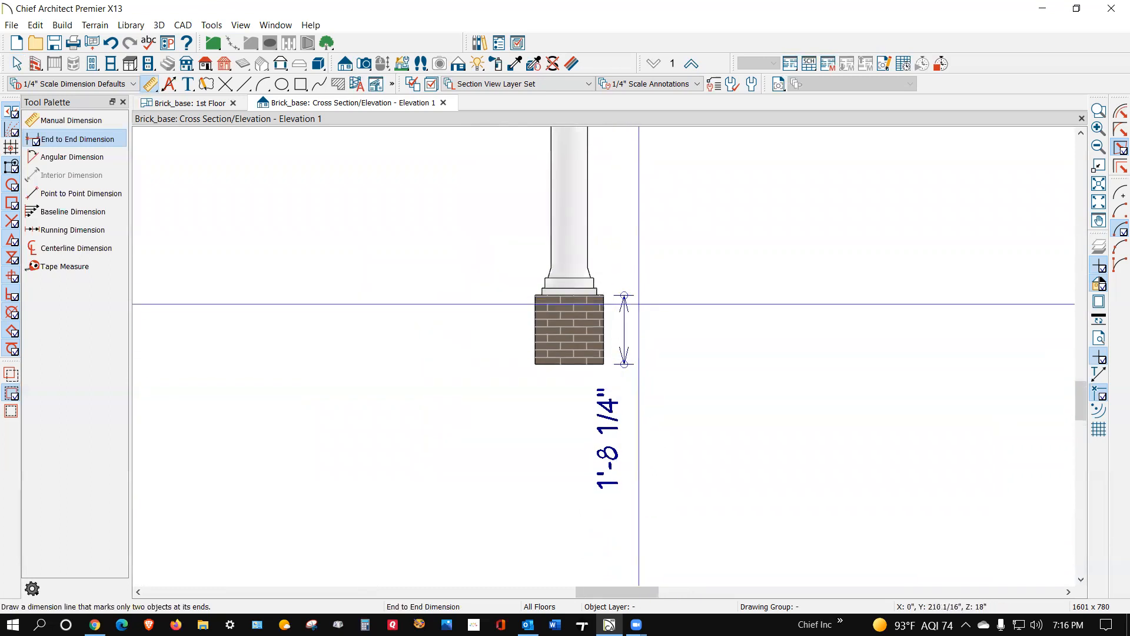
pyautogui.scroll(-4, 633, 341)
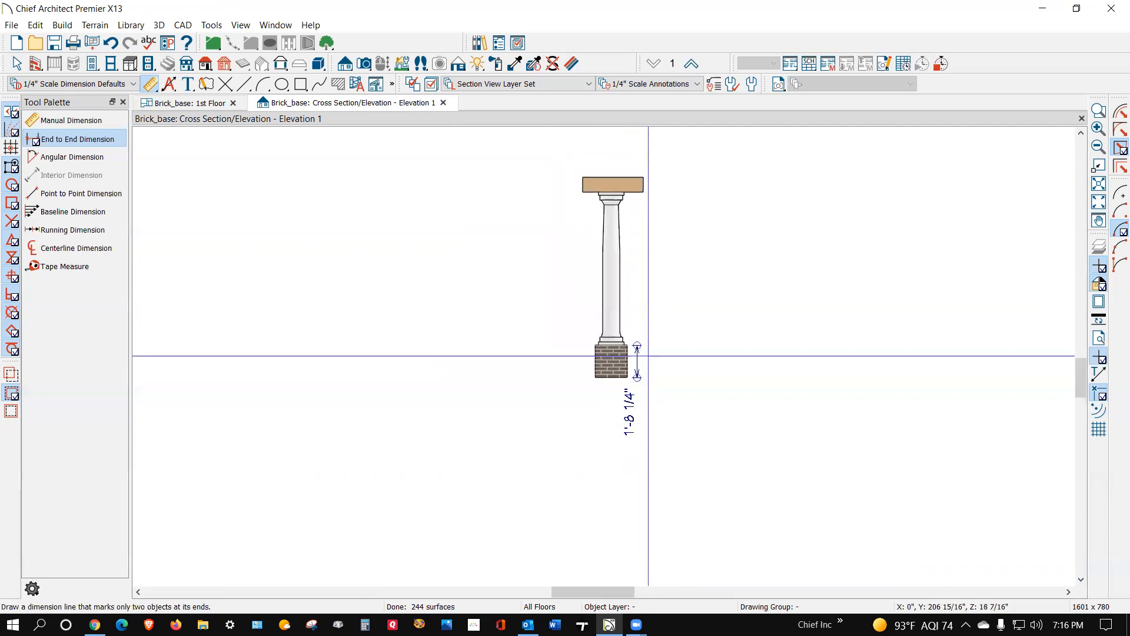
# - Add an extension line at the column's top to the brick base's dimension line so it also dimensions the column's height
pyautogui.click(637, 362)
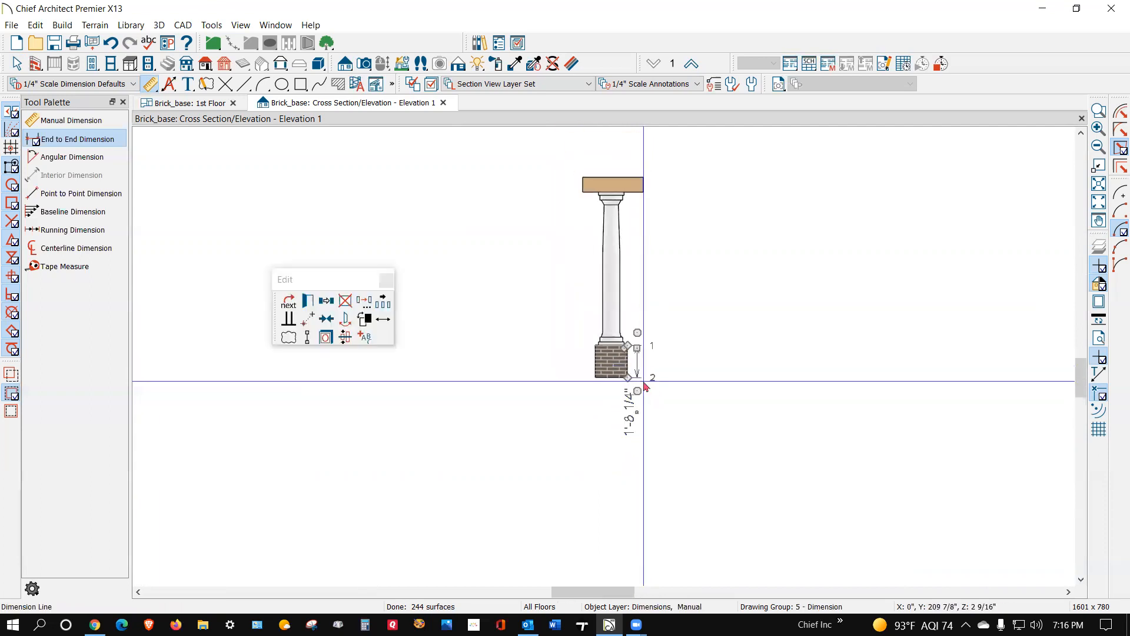
pyautogui.scroll(4, 633, 365)
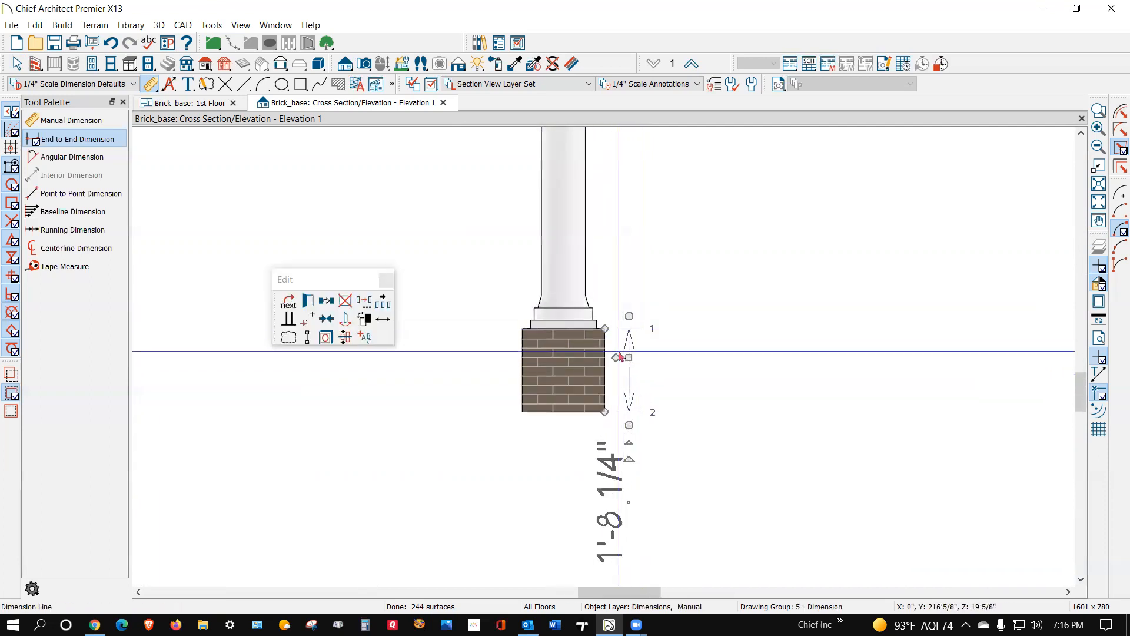
pyautogui.scroll(-2, 615, 357)
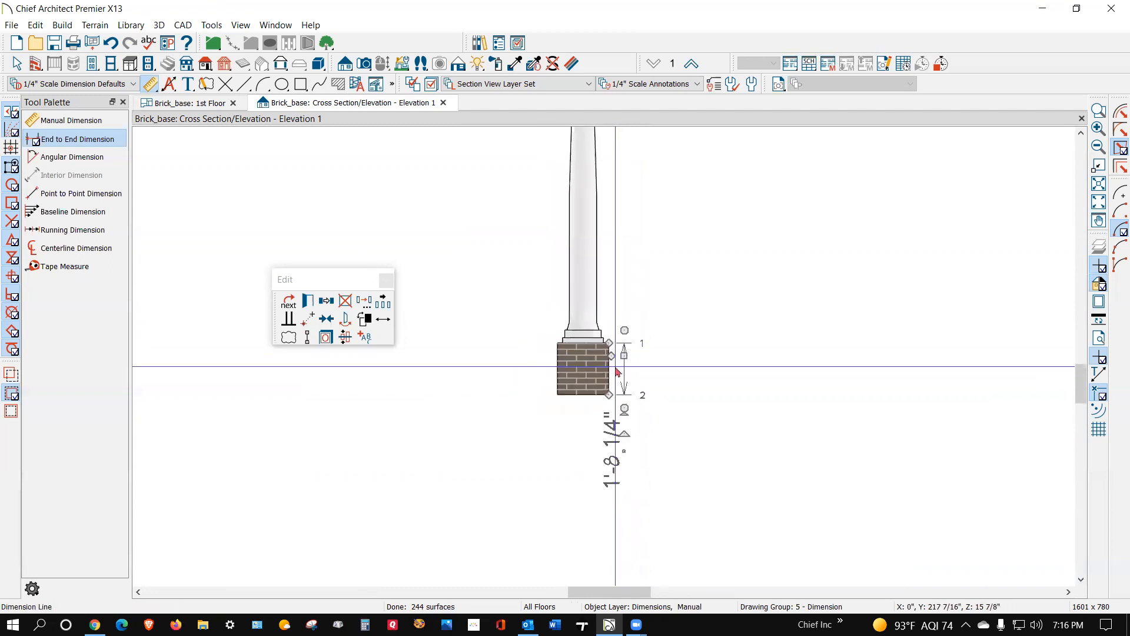
pyautogui.scroll(2, 616, 361)
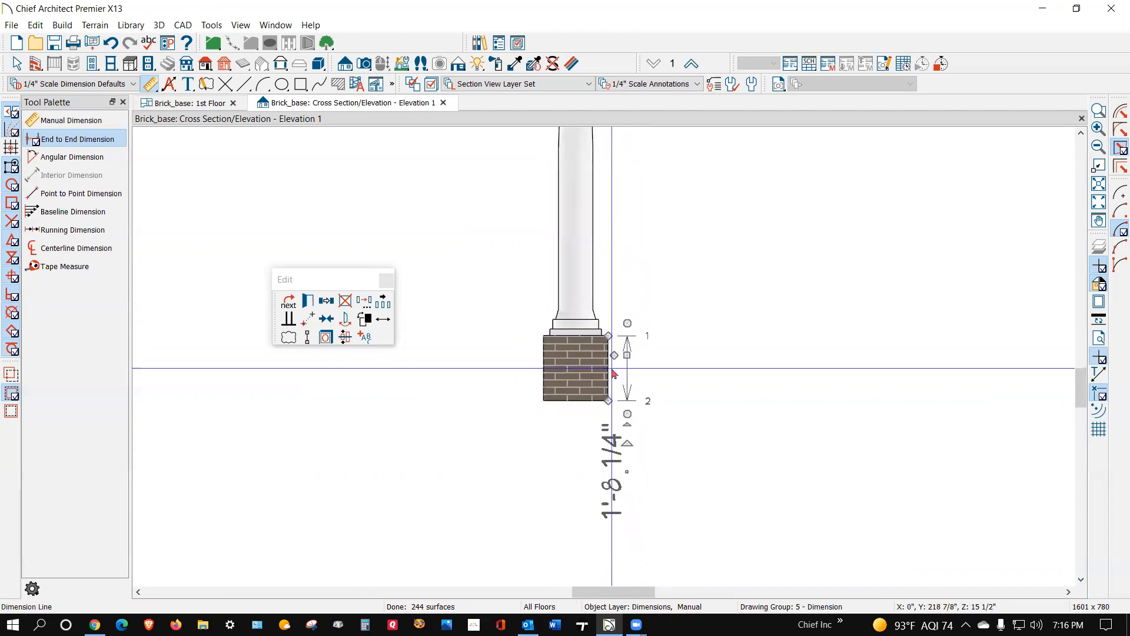
pyautogui.scroll(-2, 614, 357)
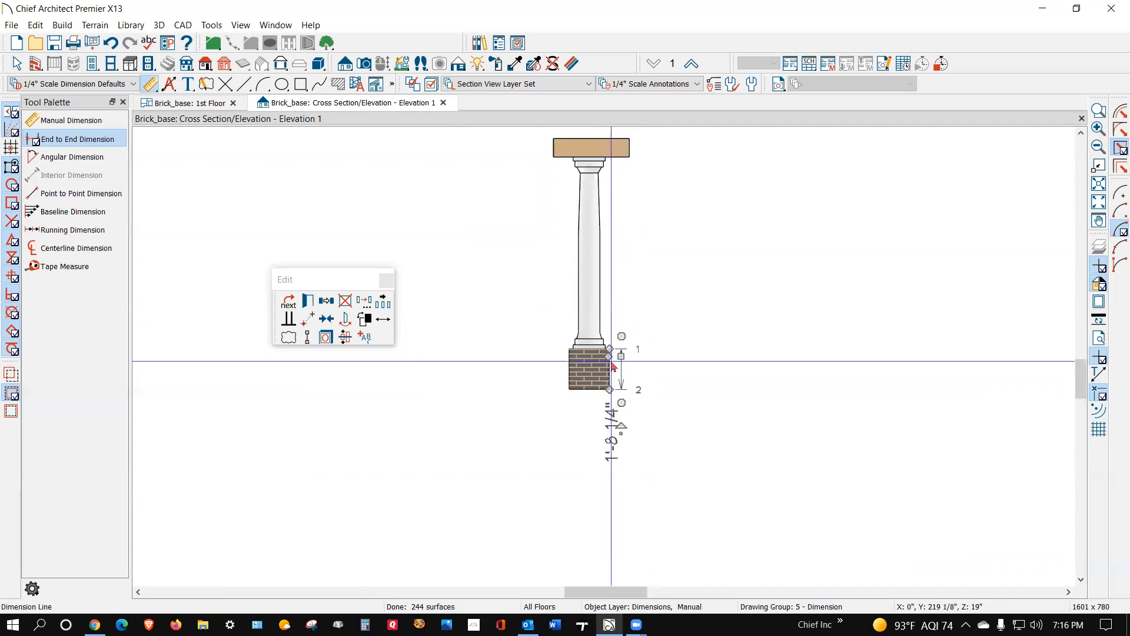
pyautogui.moveTo(610, 357); pyautogui.dragTo(604, 158)
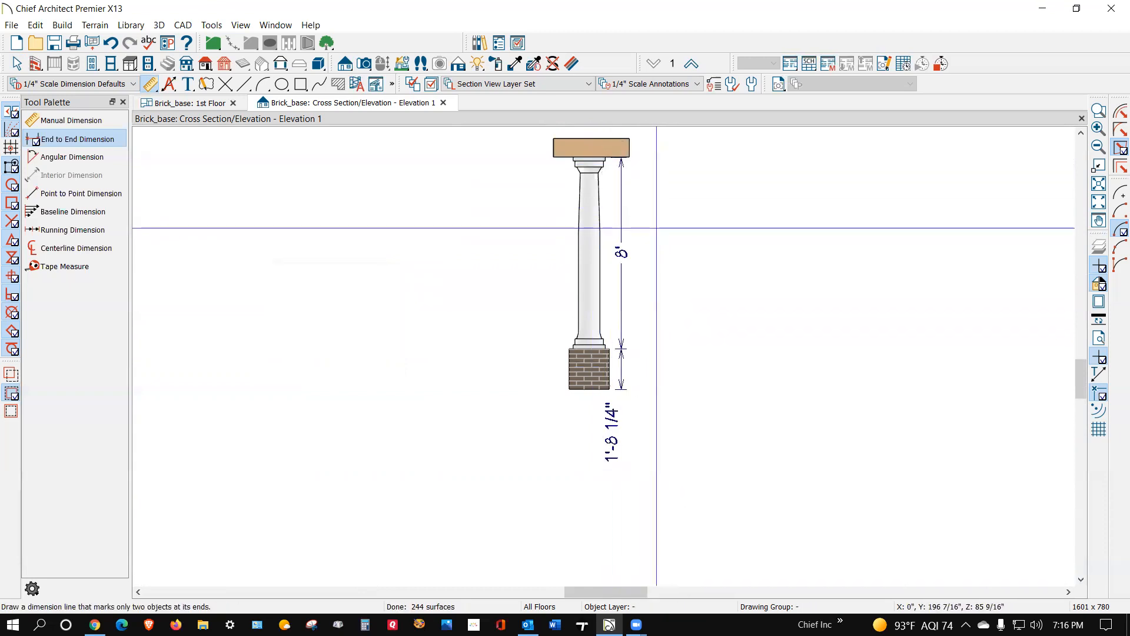
pyautogui.scroll(-3, 651, 283)
pyautogui.scroll(3, 627, 159)
pyautogui.scroll(2, 629, 155)
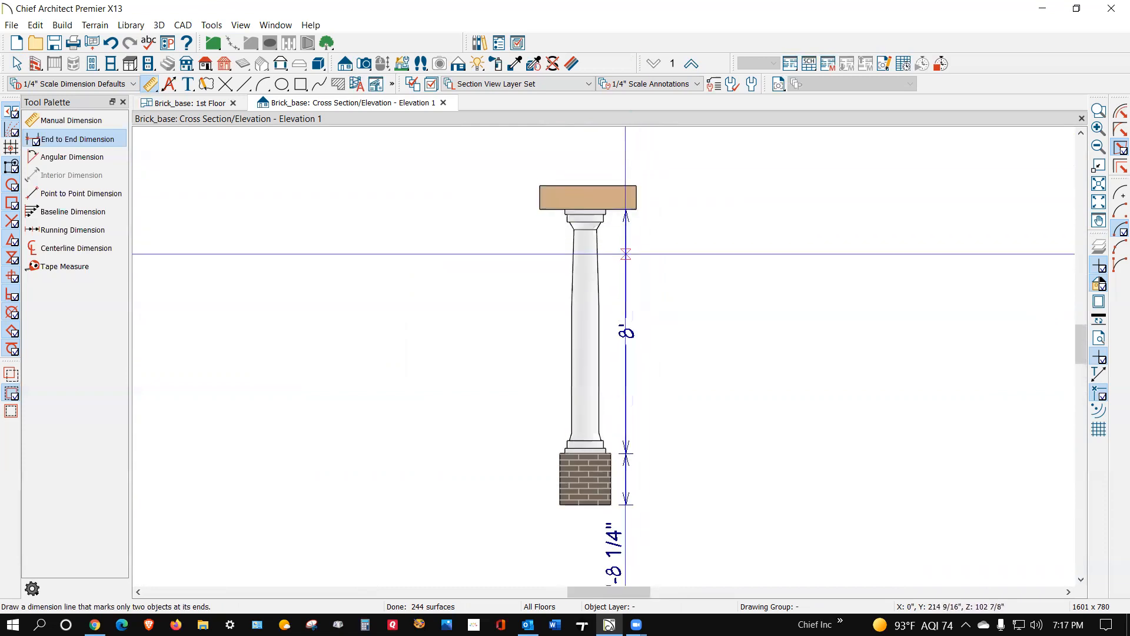
# - Move the column's dimension line farther away from the column and try to extend it to the beam's top edge
pyautogui.click(627, 257)
pyautogui.moveTo(626, 258); pyautogui.dragTo(635, 185)
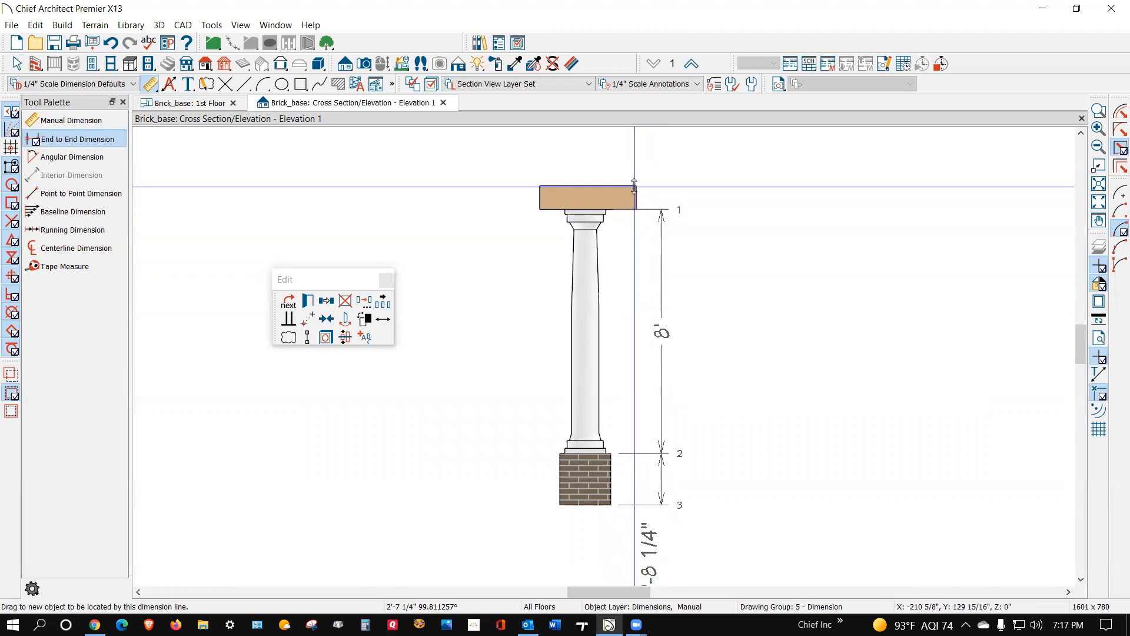
pyautogui.moveTo(633, 185); pyautogui.dragTo(624, 203)
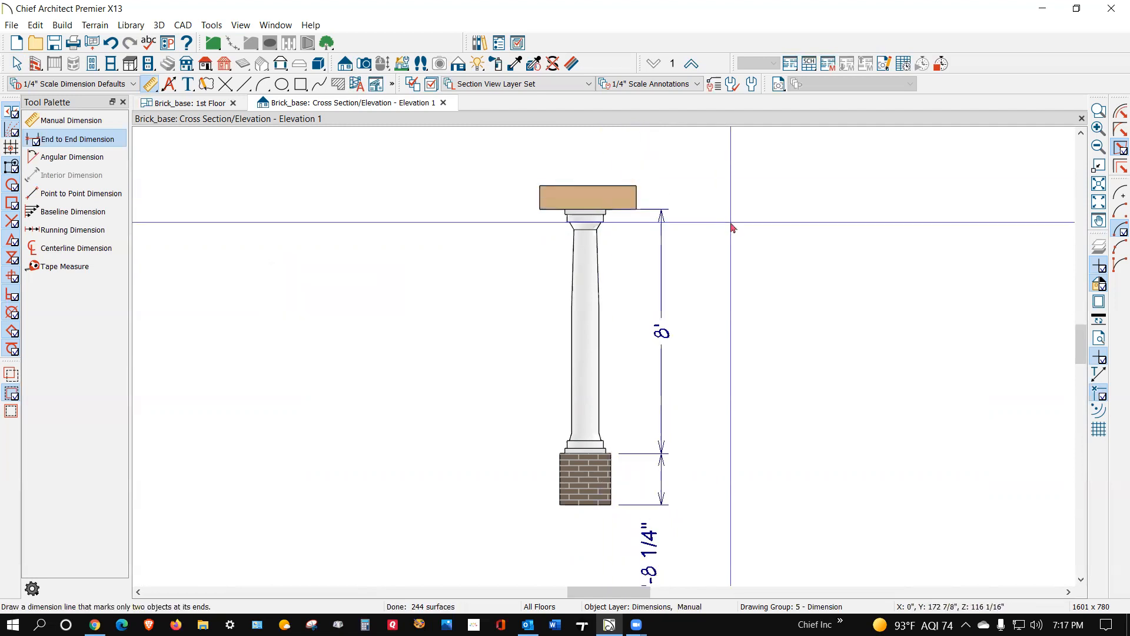
# - Draw a short horizontal CAD line beyond the beam's end, level with its top edge and above the dimension line
pyautogui.scroll(5, 643, 242)
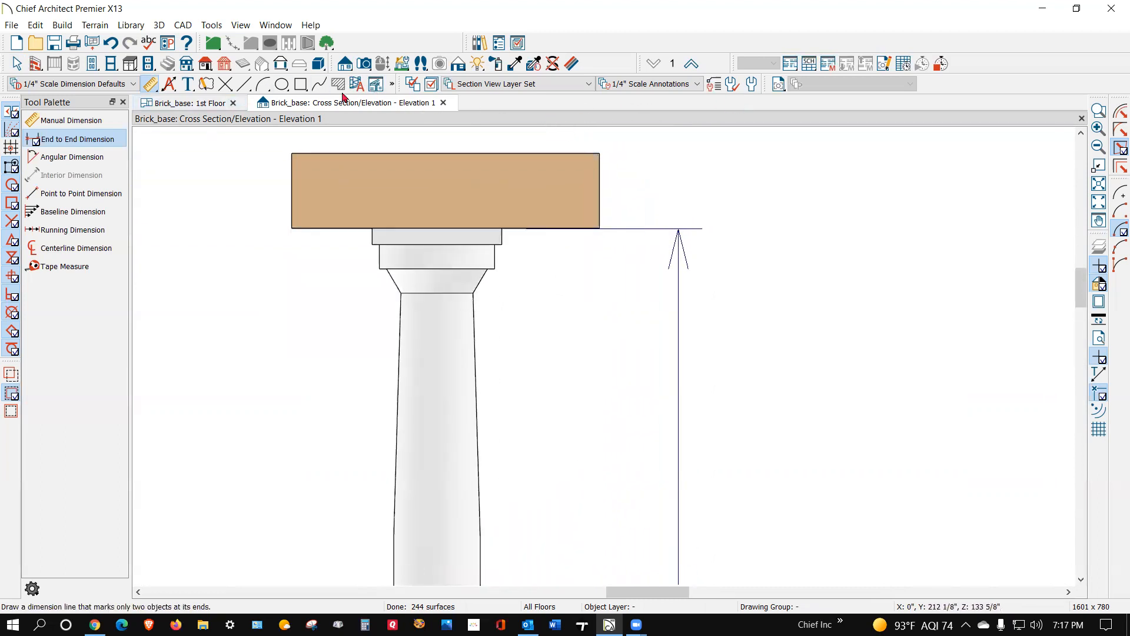
pyautogui.click(244, 85)
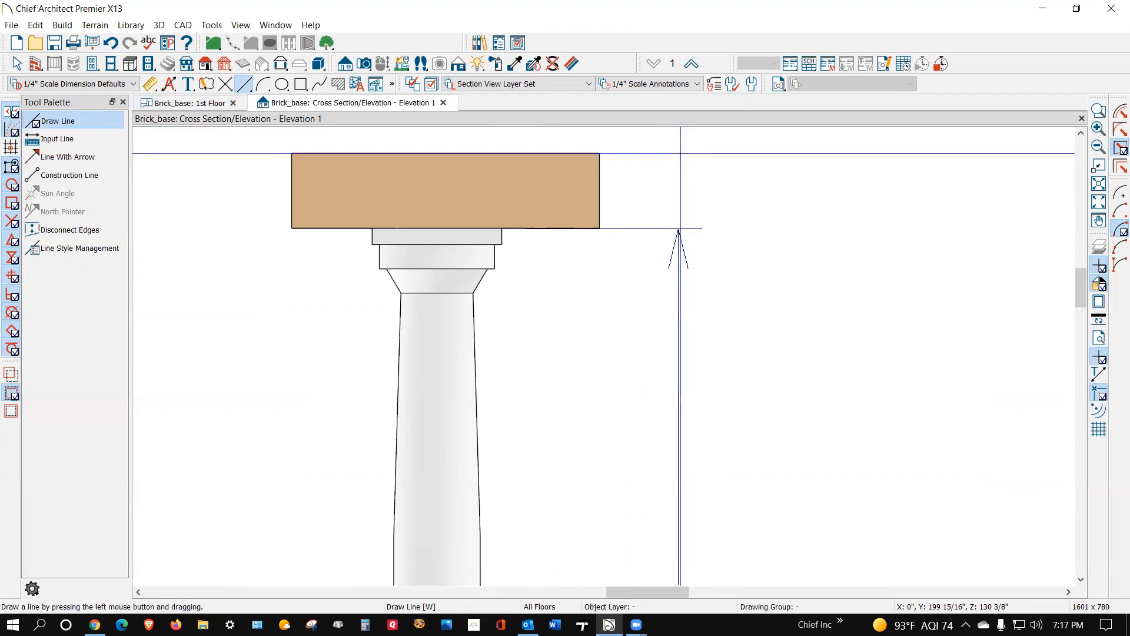
pyautogui.moveTo(688, 153); pyautogui.dragTo(697, 153)
pyautogui.press('space')
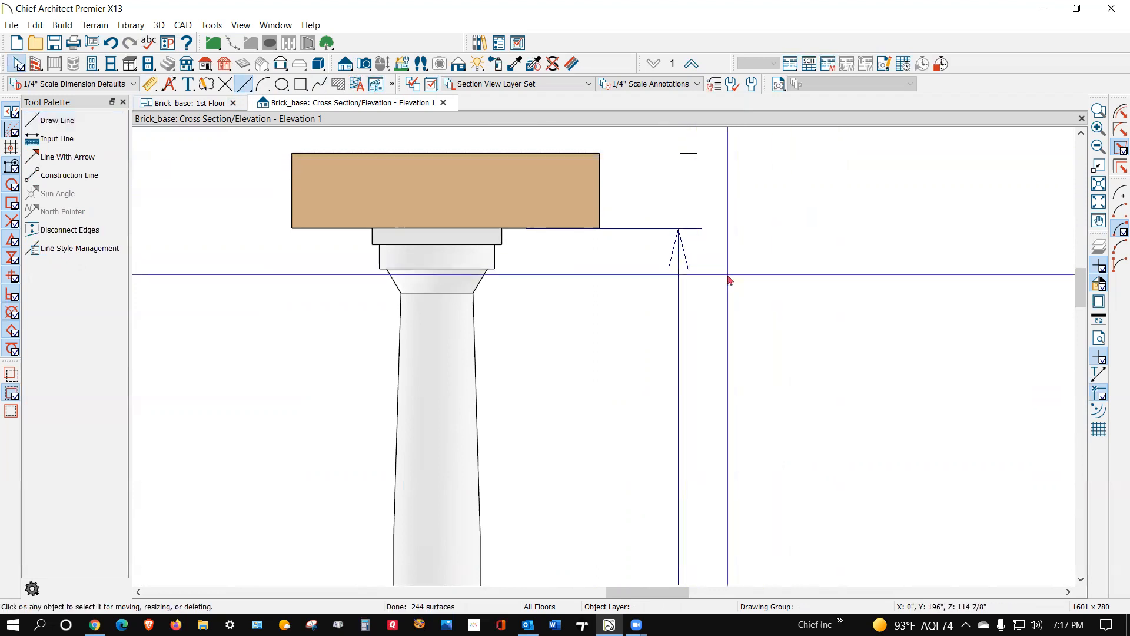
# - Extend the column's dimension line to the short CAD line so it also dimensions the beam's height
pyautogui.click(679, 306)
pyautogui.moveTo(665, 302); pyautogui.dragTo(679, 154)
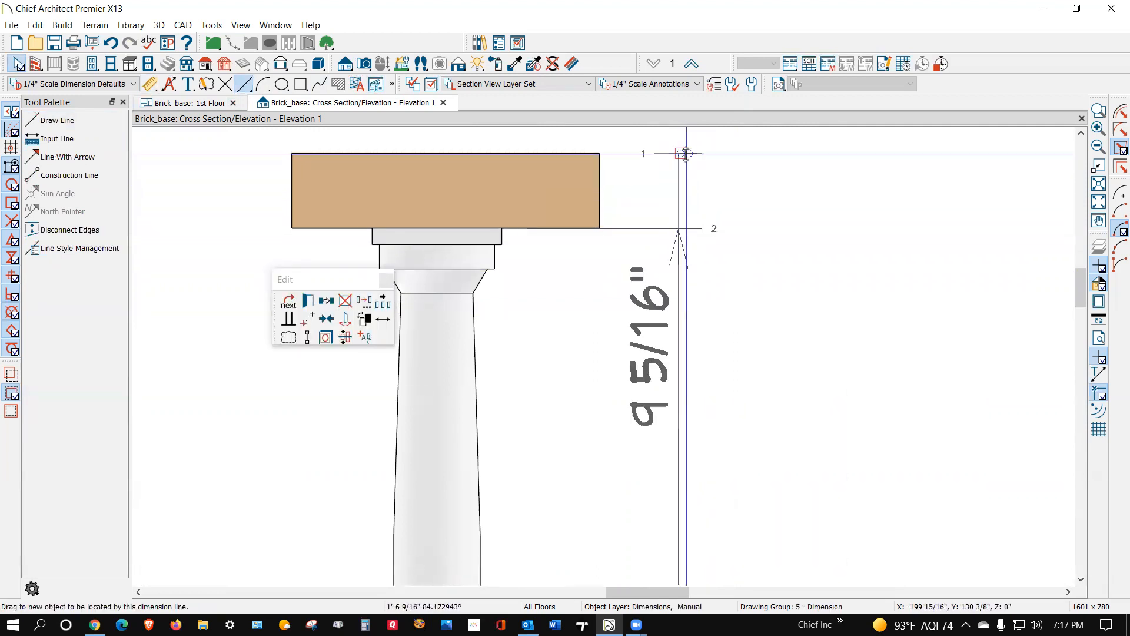
pyautogui.scroll(-2, 803, 195)
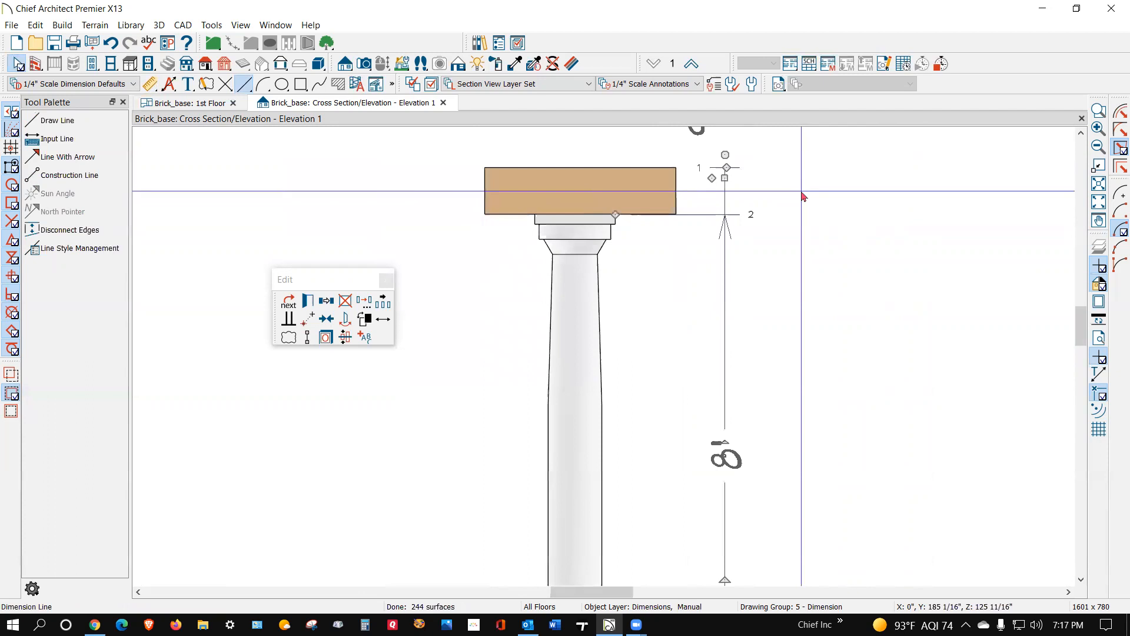
pyautogui.click(785, 293)
pyautogui.scroll(-3, 765, 300)
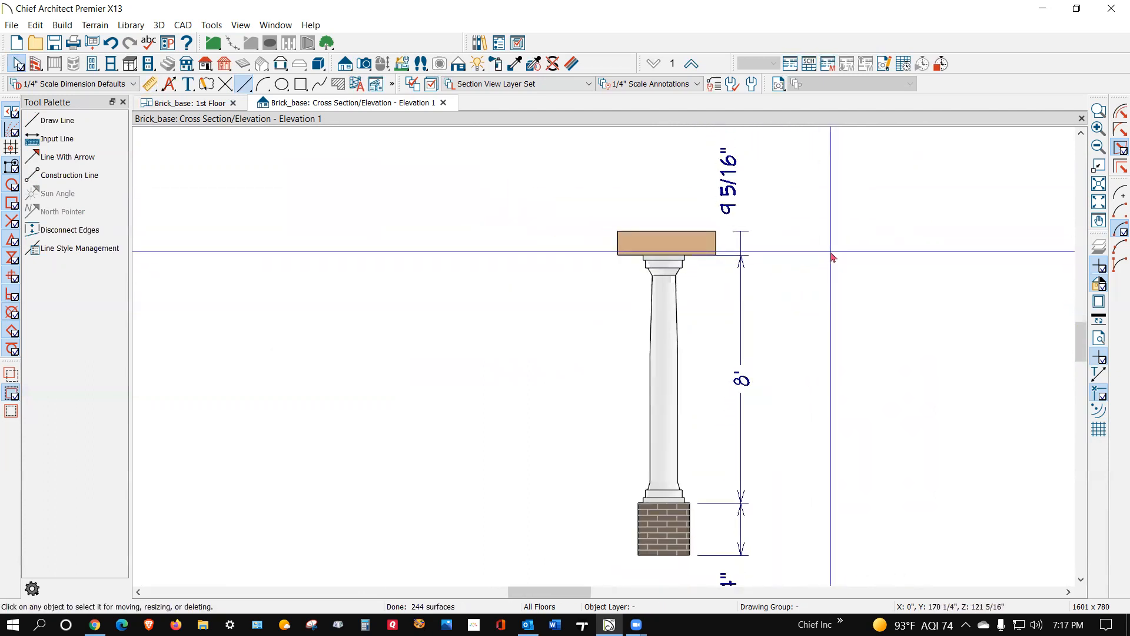
# - Slide the short CAD line sideways along the beam's top level and delete it
pyautogui.scroll(2, 743, 207)
pyautogui.scroll(3, 744, 207)
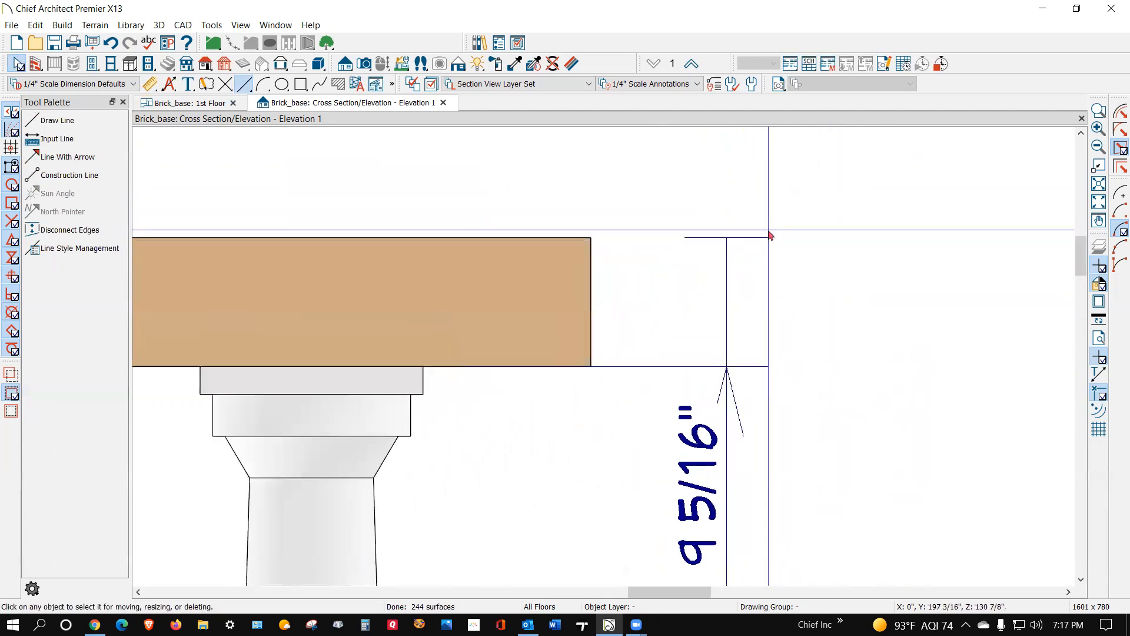
pyautogui.click(768, 238)
pyautogui.moveTo(767, 237); pyautogui.dragTo(749, 240)
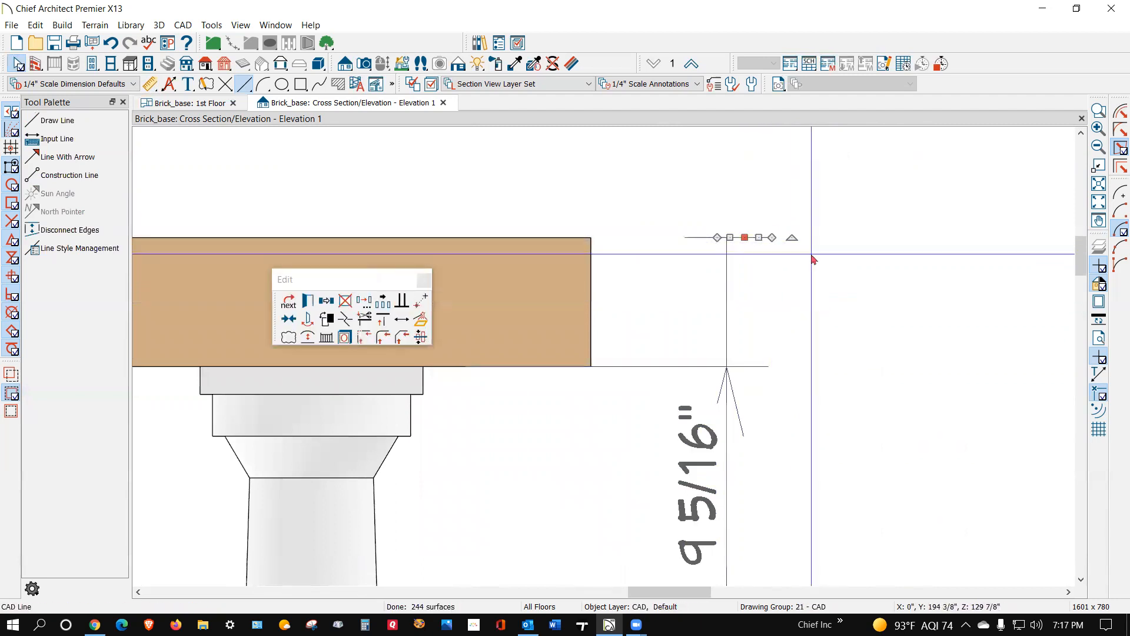
pyautogui.press('Delete')
pyautogui.scroll(-2, 794, 236)
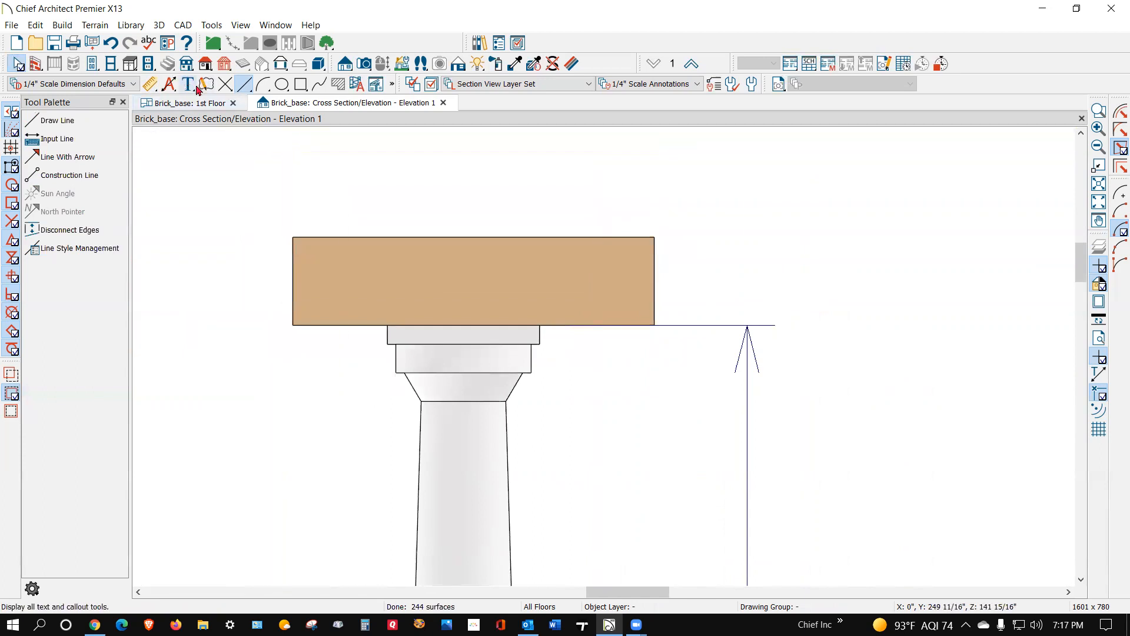
# - Place a point marker level with the beam's top edge above the dimension line and extend the dimension line to it
pyautogui.click(225, 90)
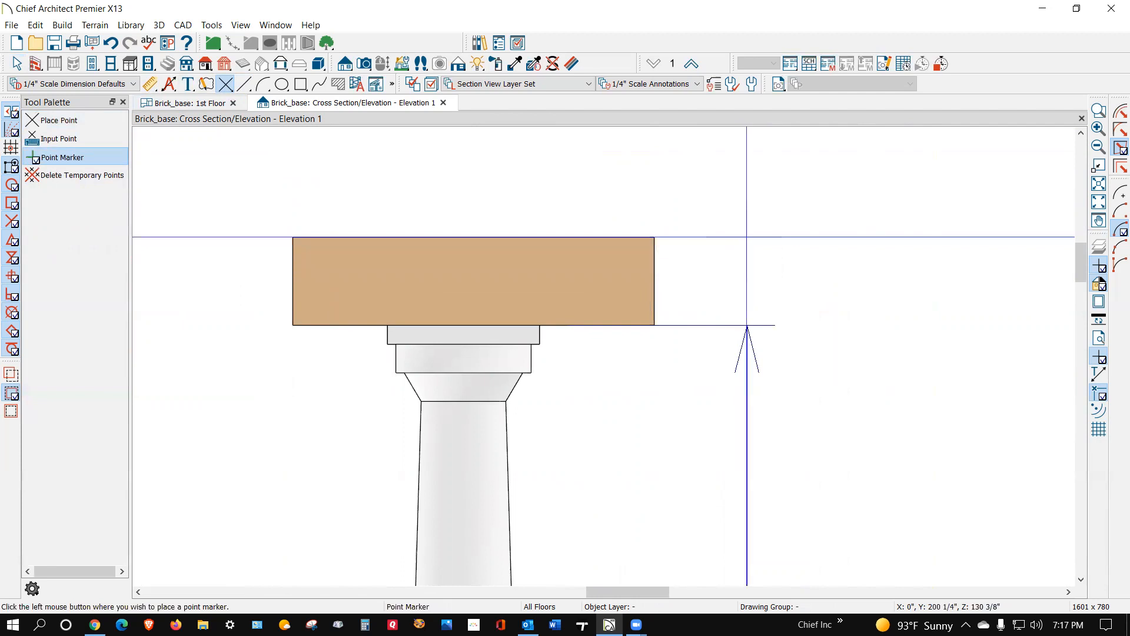
pyautogui.click(746, 237)
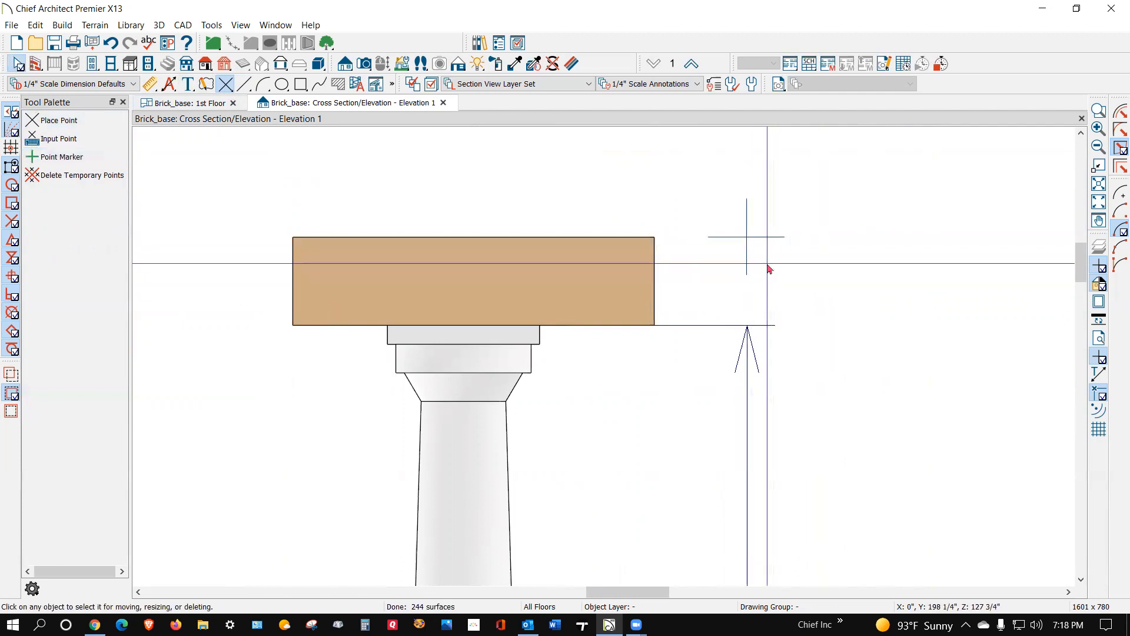
pyautogui.moveTo(760, 388); pyautogui.dragTo(750, 237)
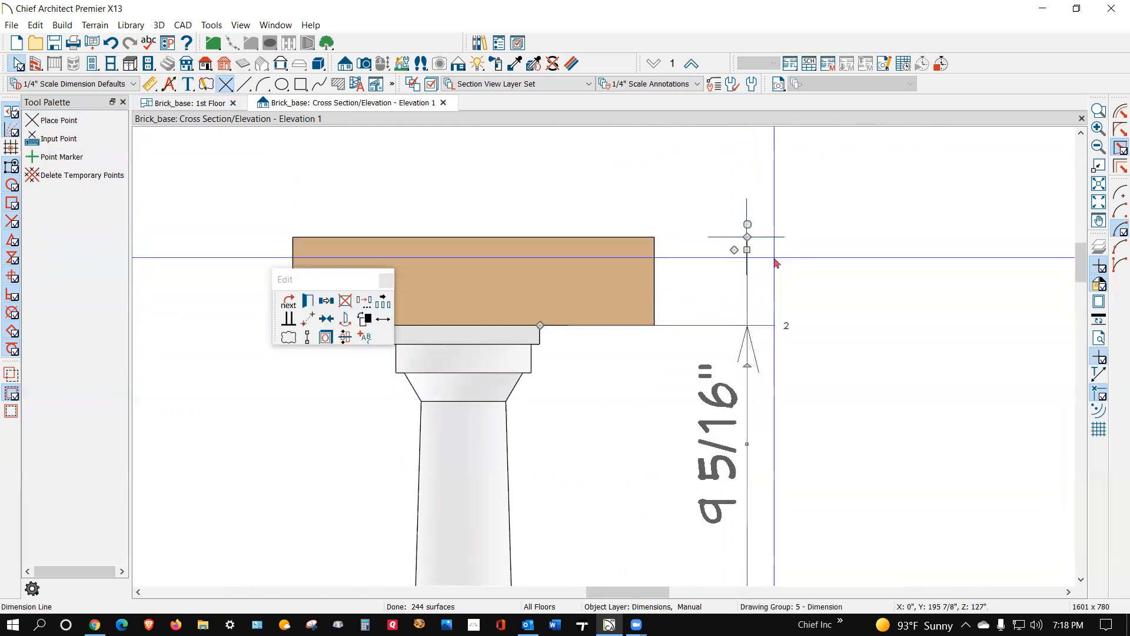
pyautogui.click(862, 361)
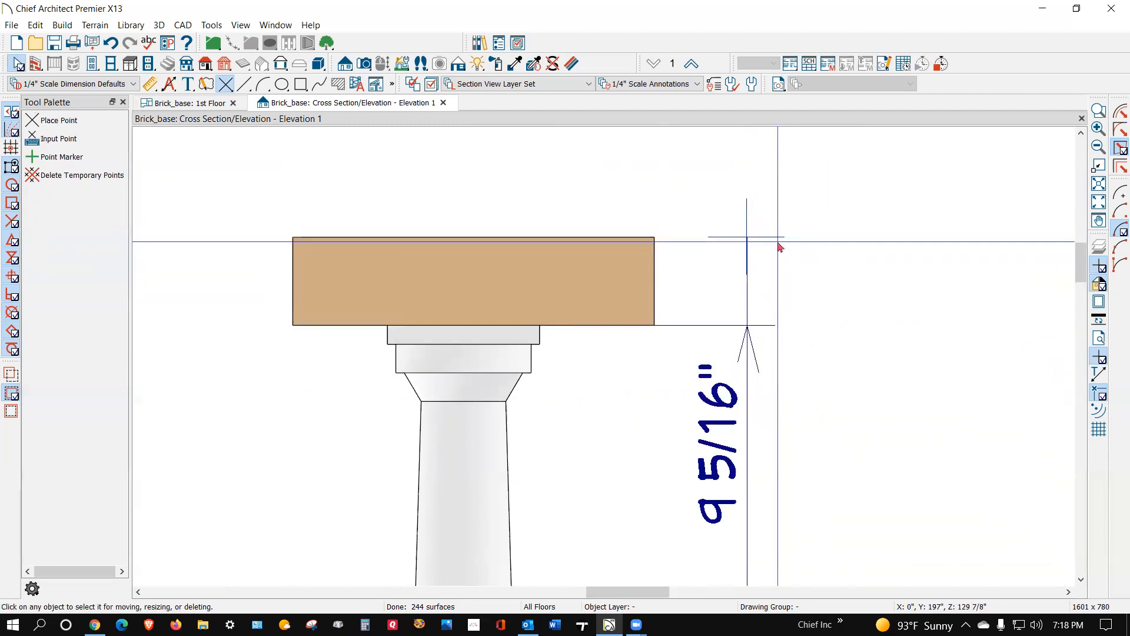
# - Set the radius of the point marker beside the beam's top to 1/16
pyautogui.doubleClick(771, 236)
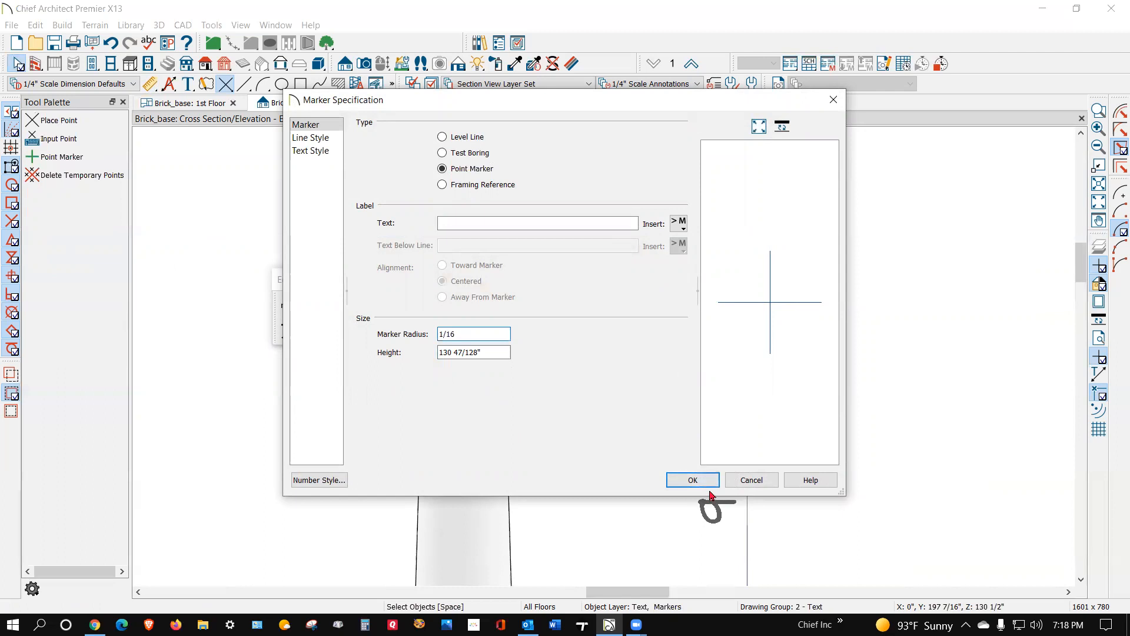
pyautogui.click(693, 480)
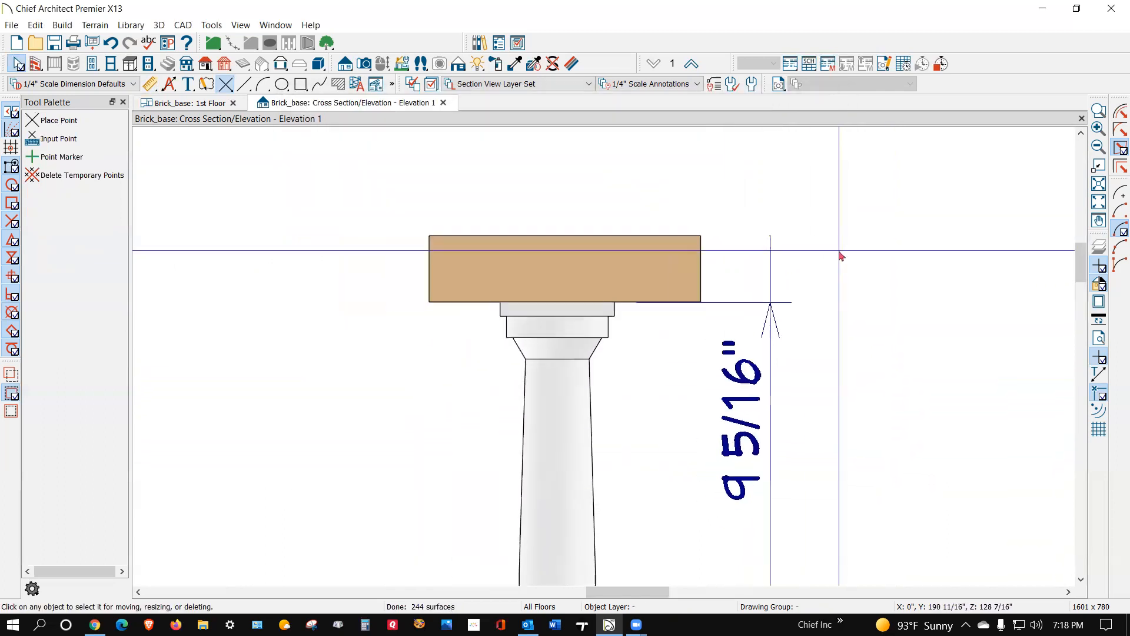
pyautogui.scroll(-2, 851, 236)
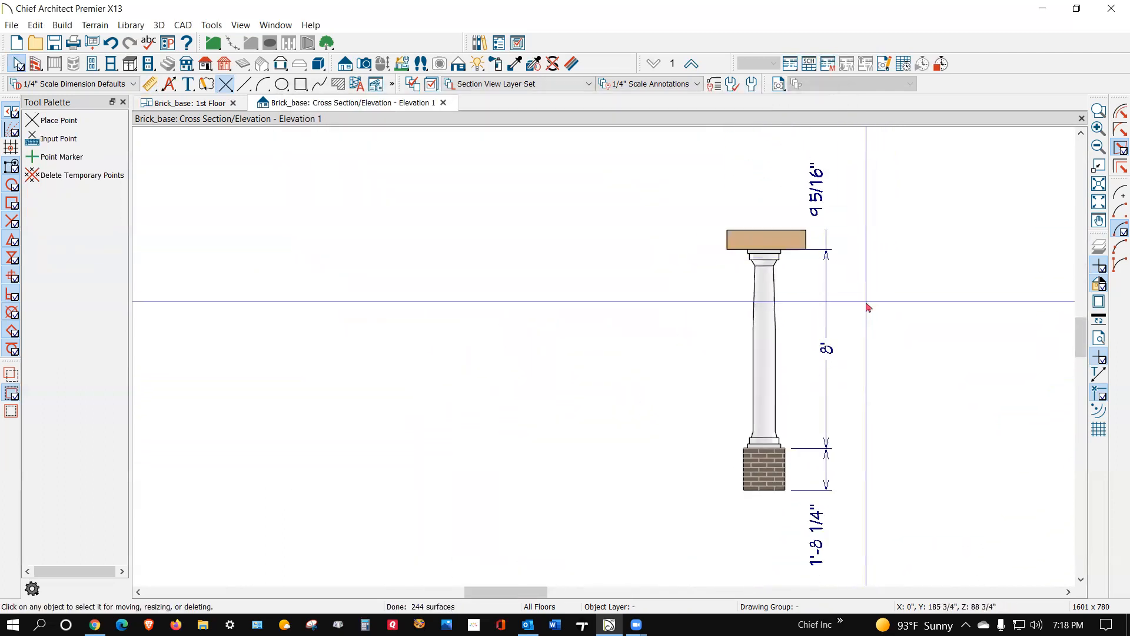
# - Add a vertical Point to Point Dimension for the brick base's height on the side opposite the existing dimension
pyautogui.click(121, 158)
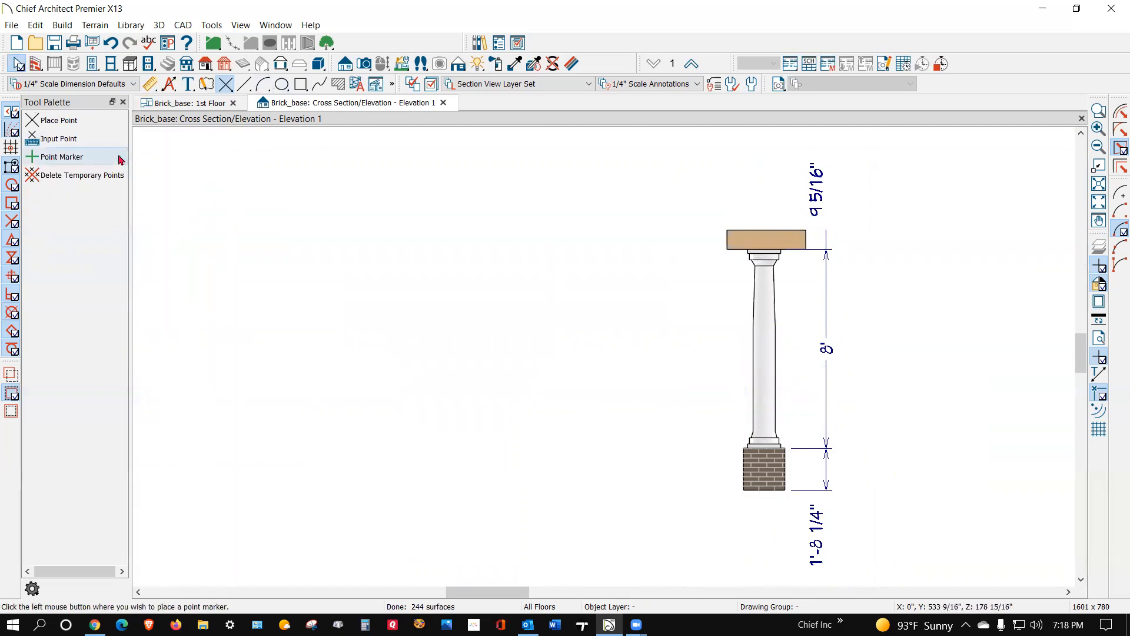
pyautogui.click(152, 86)
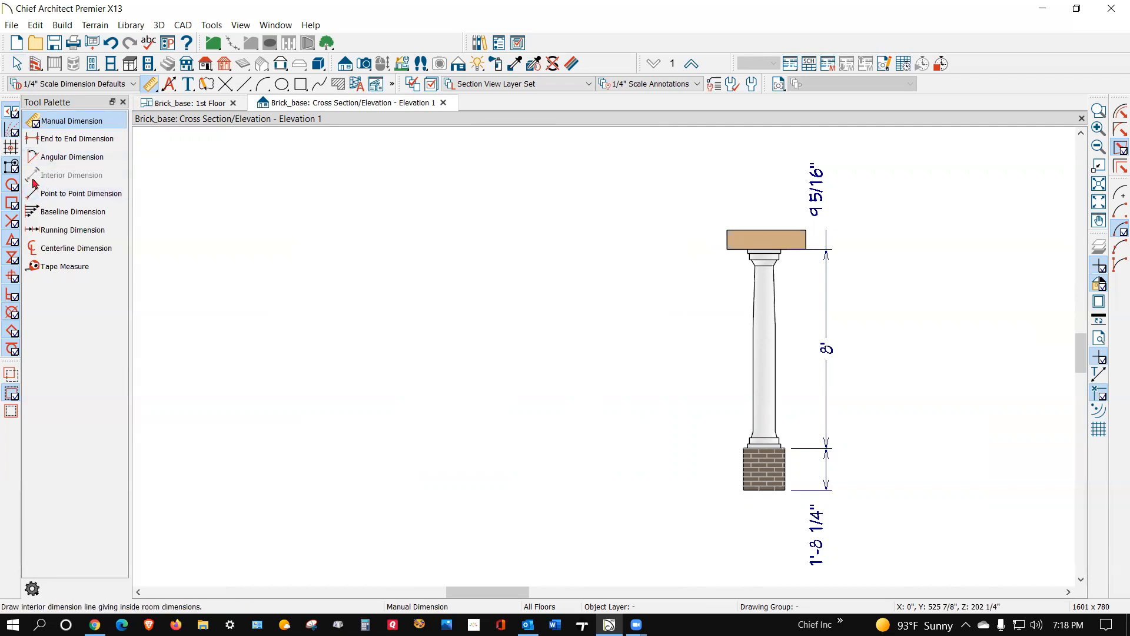
pyautogui.click(47, 195)
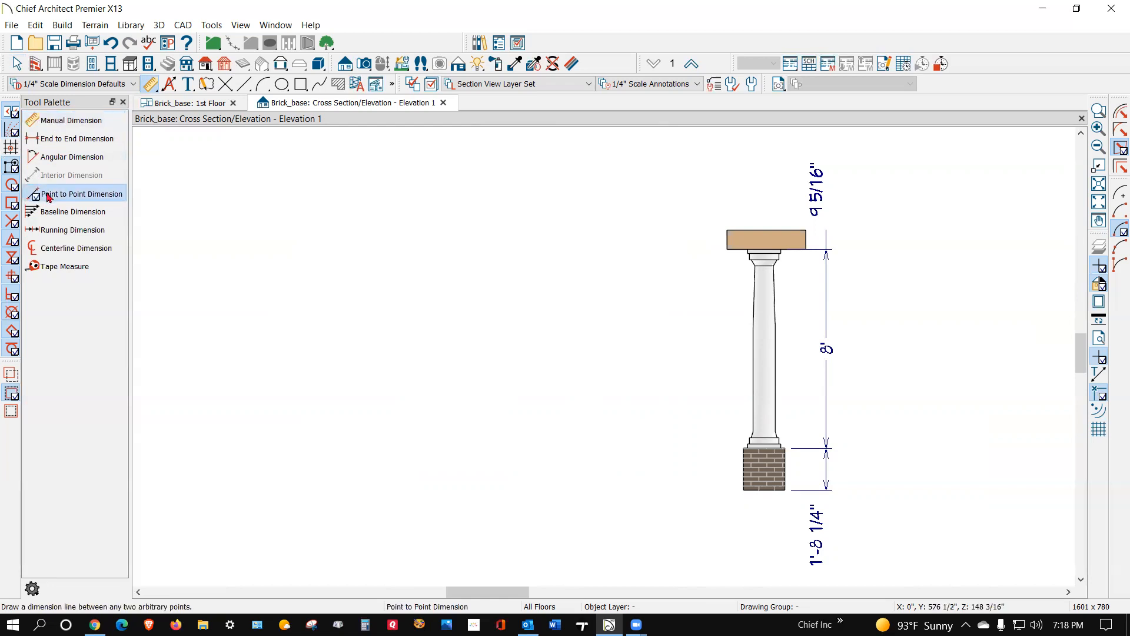
pyautogui.scroll(3, 760, 504)
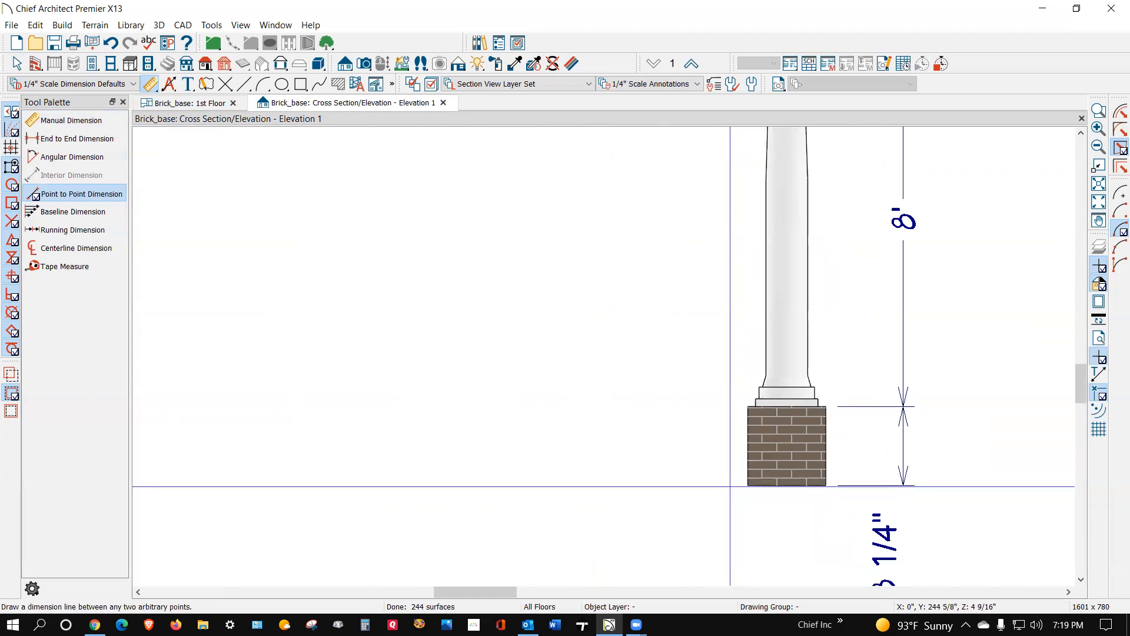
pyautogui.moveTo(731, 486); pyautogui.dragTo(731, 405)
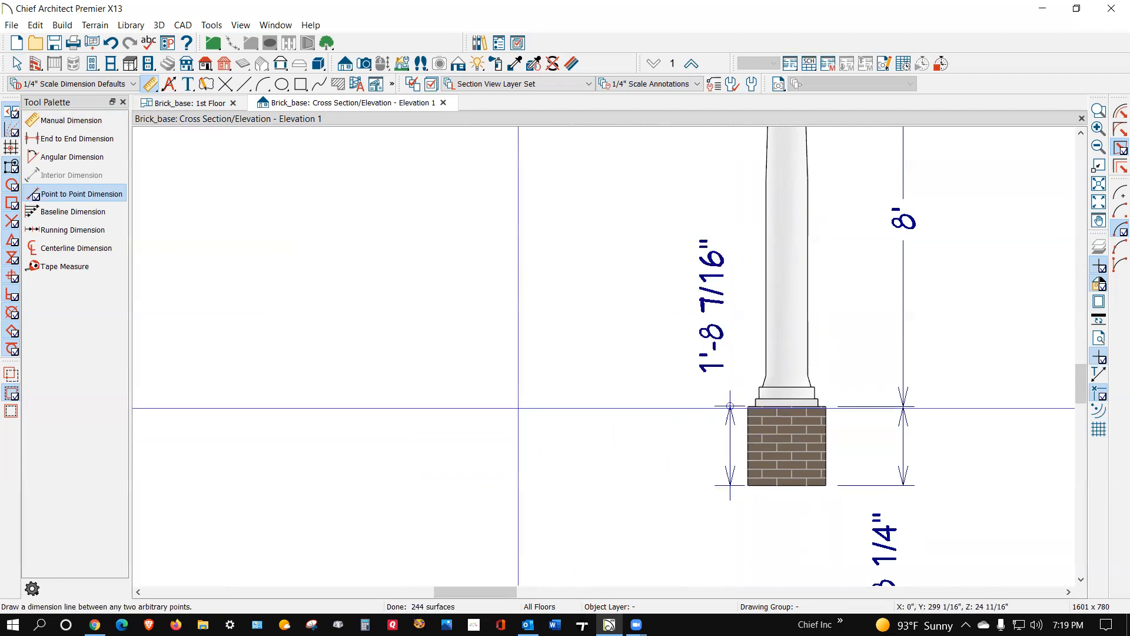
pyautogui.scroll(-2, 542, 297)
pyautogui.scroll(2, 592, 378)
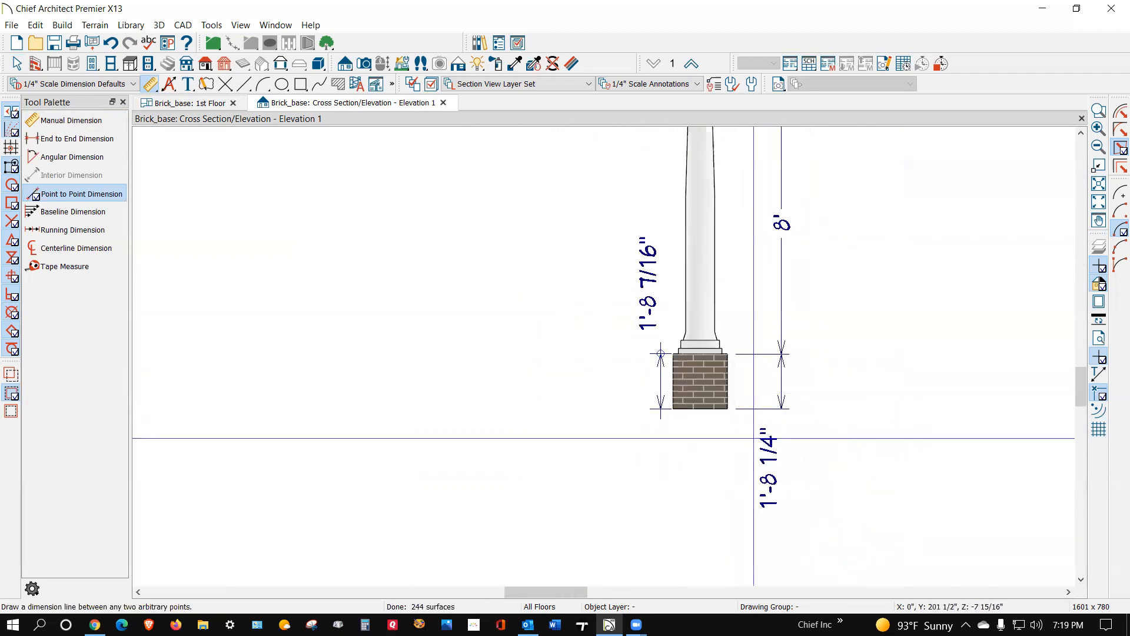
pyautogui.press('space')
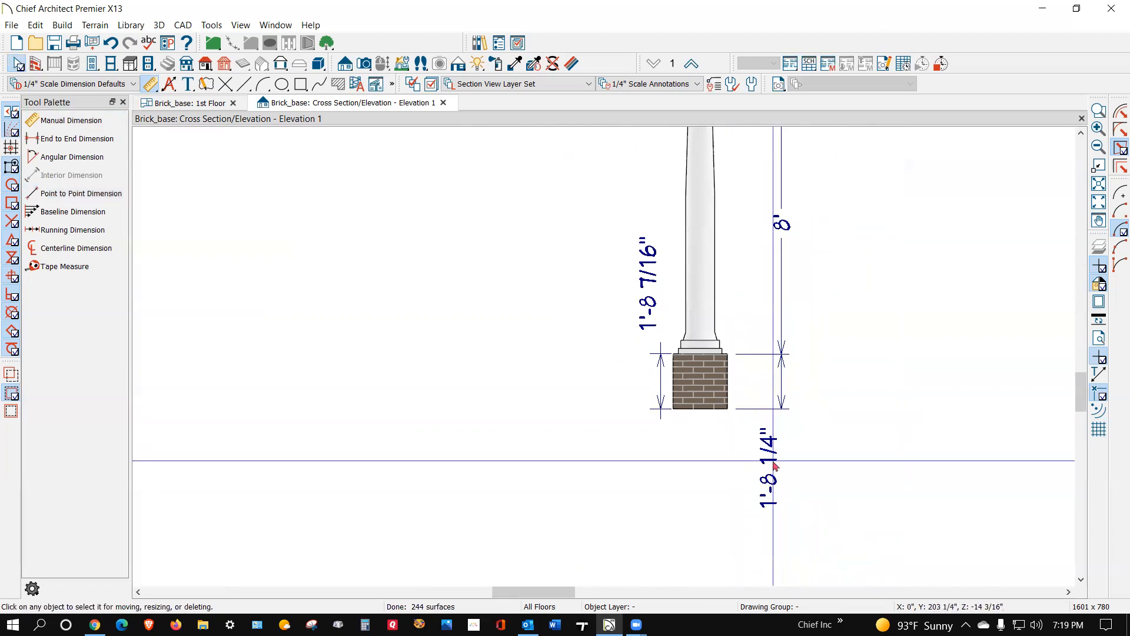
# - Move the lower marker of the point to point dimension into line with the brick base's bottom edge
pyautogui.scroll(5, 774, 465)
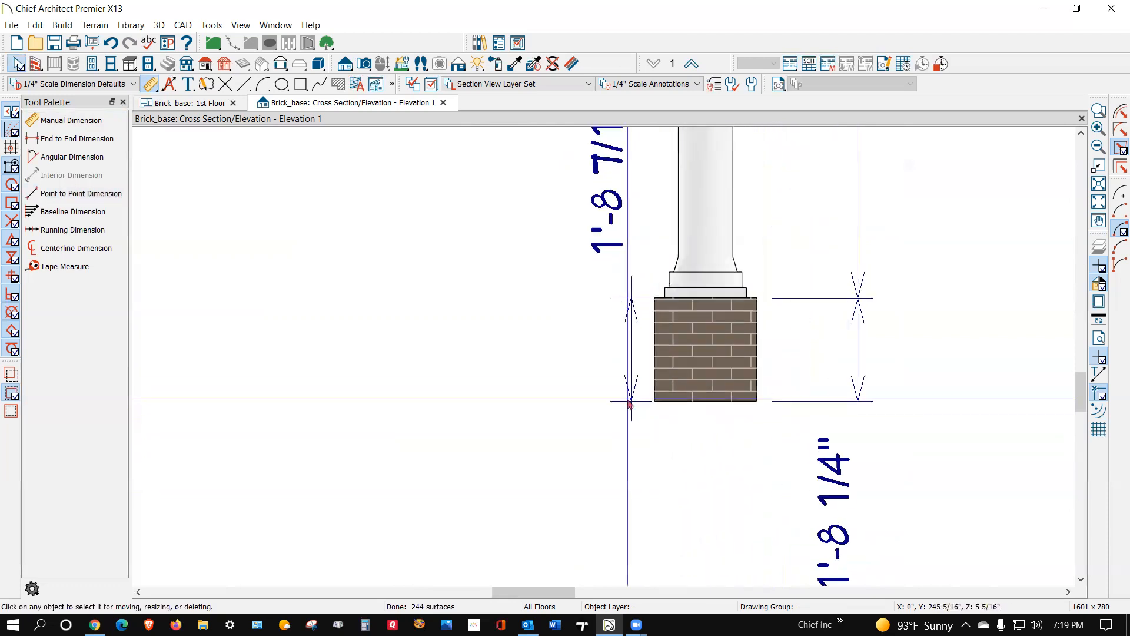
pyautogui.scroll(5, 669, 424)
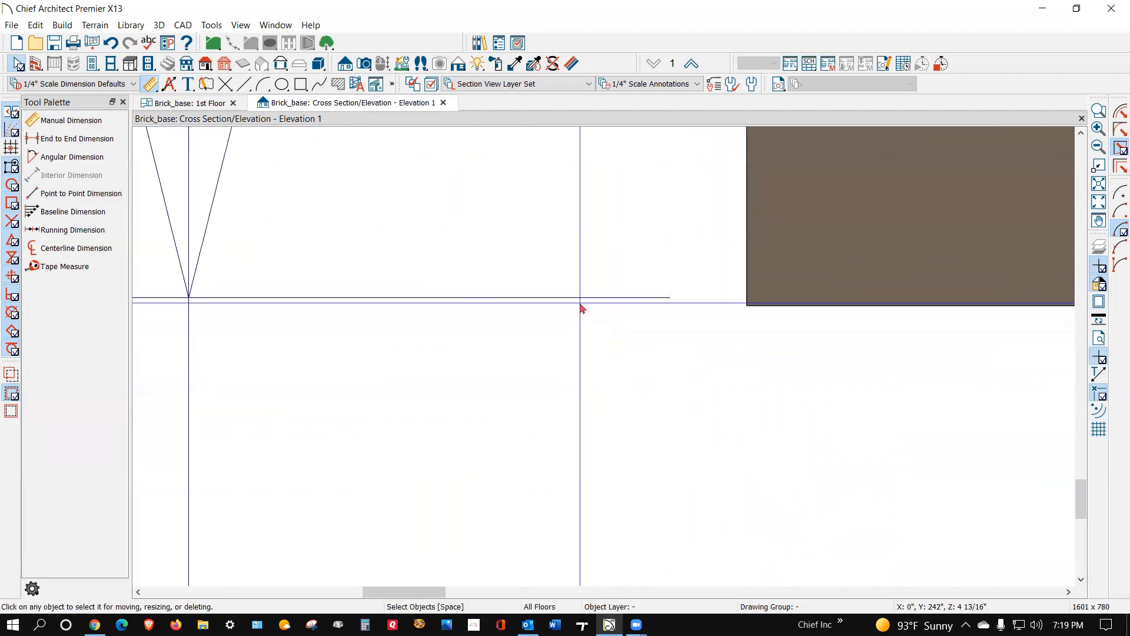
pyautogui.scroll(-1, 624, 315)
pyautogui.click(235, 305)
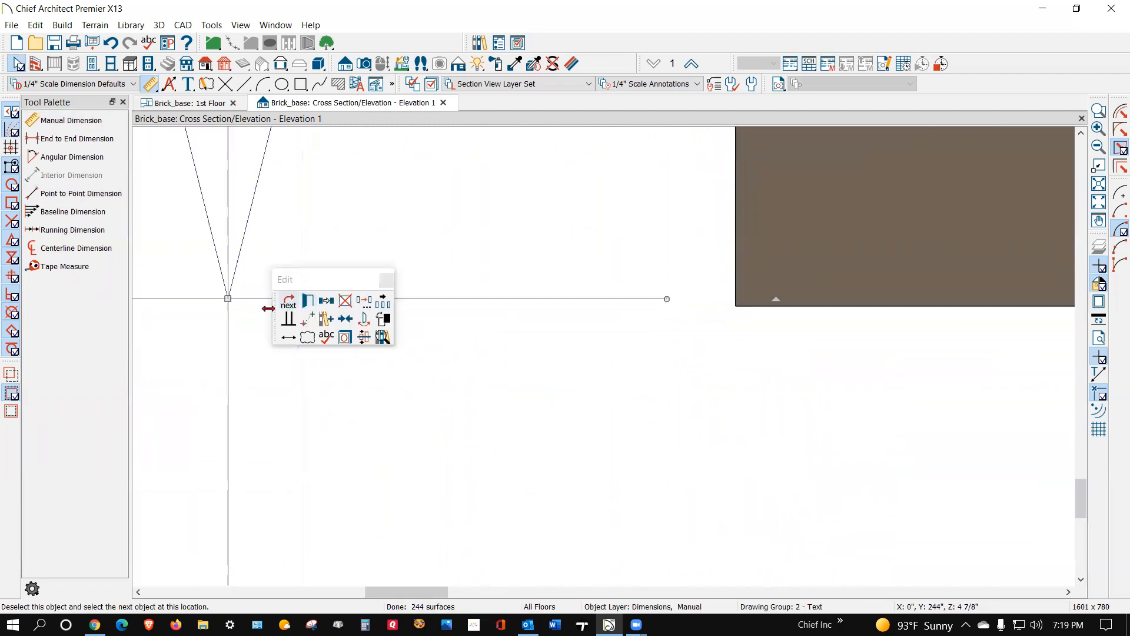
pyautogui.moveTo(228, 298); pyautogui.dragTo(228, 306)
pyautogui.scroll(5, 726, 446)
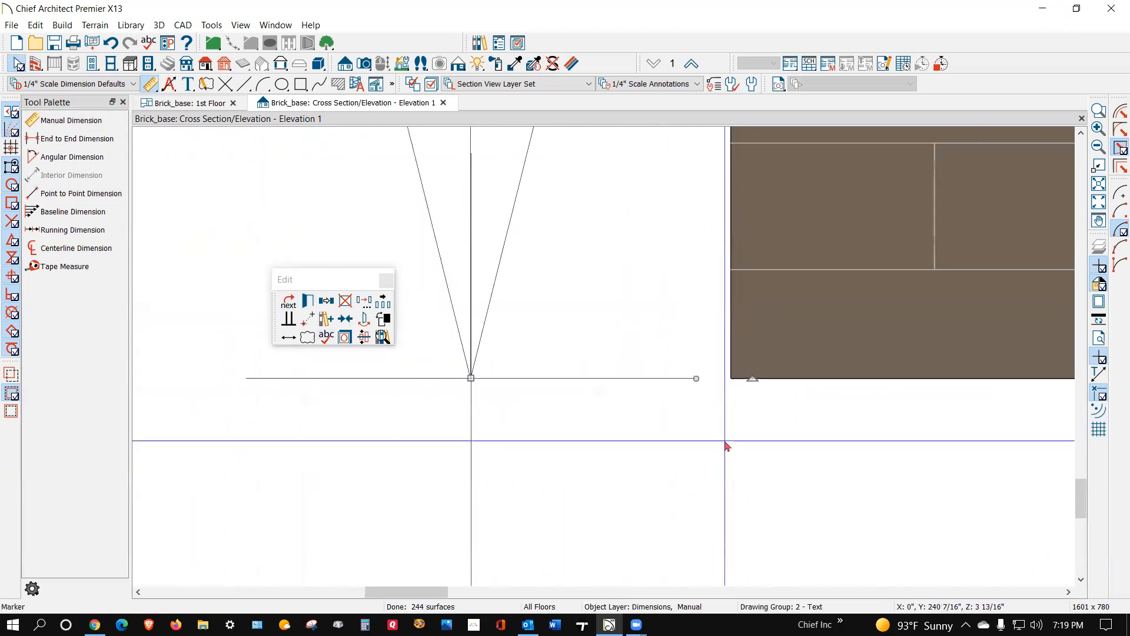
# - Move the upper marker of the point to point dimension into line with the brick base's top edge
pyautogui.scroll(-3, 588, 336)
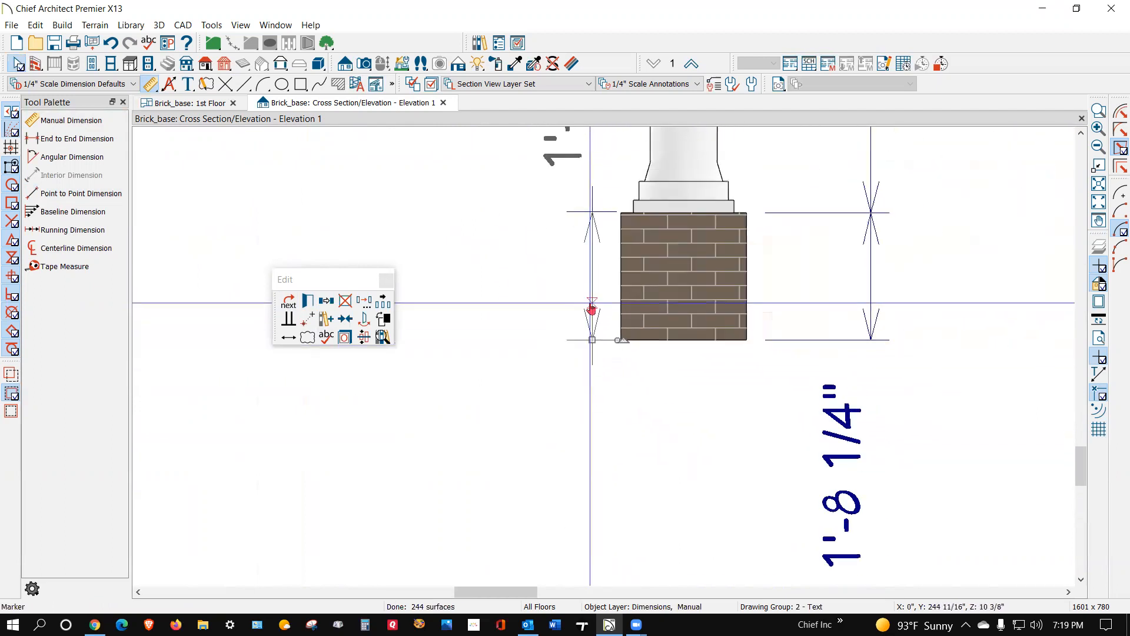
pyautogui.scroll(5, 607, 245)
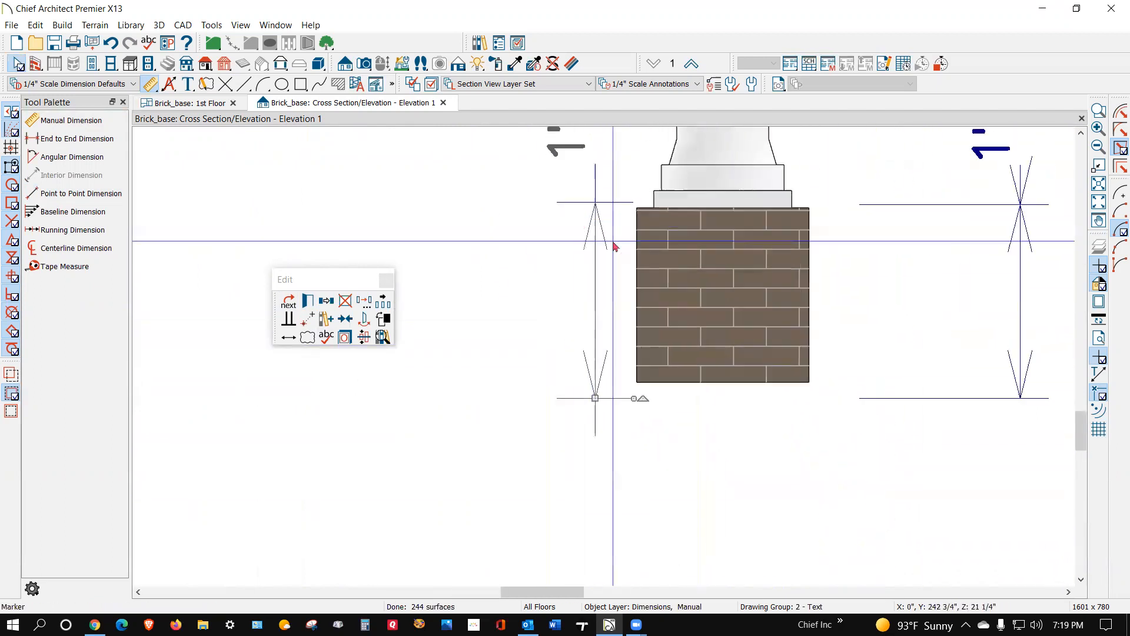
pyautogui.scroll(3, 618, 190)
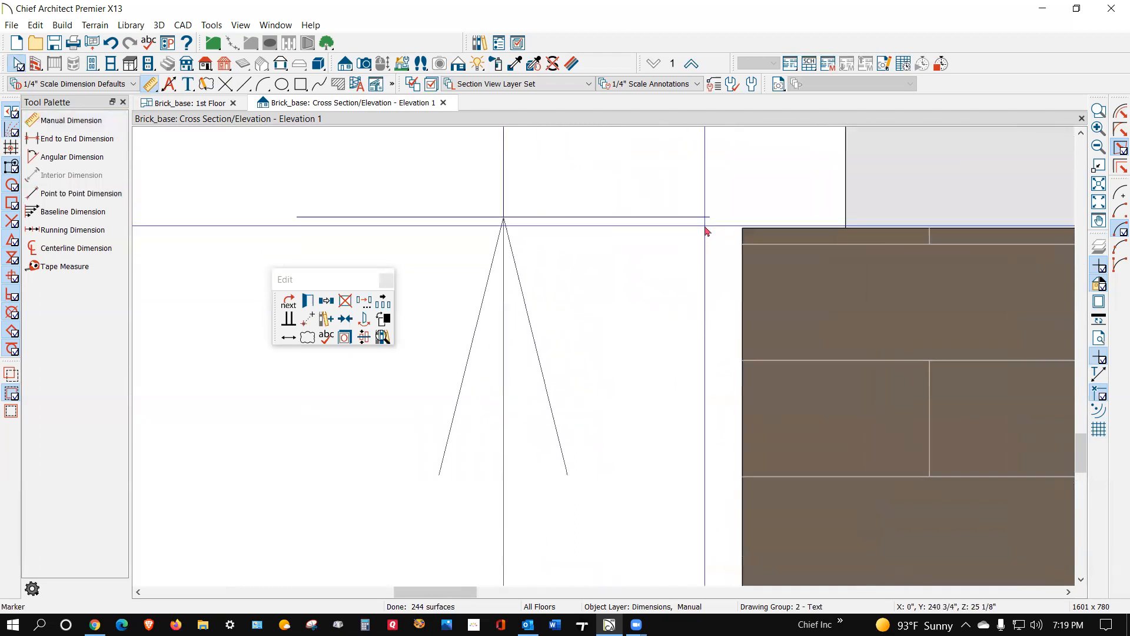
pyautogui.moveTo(585, 222); pyautogui.dragTo(507, 227)
pyautogui.click(622, 308)
pyautogui.scroll(-2, 645, 281)
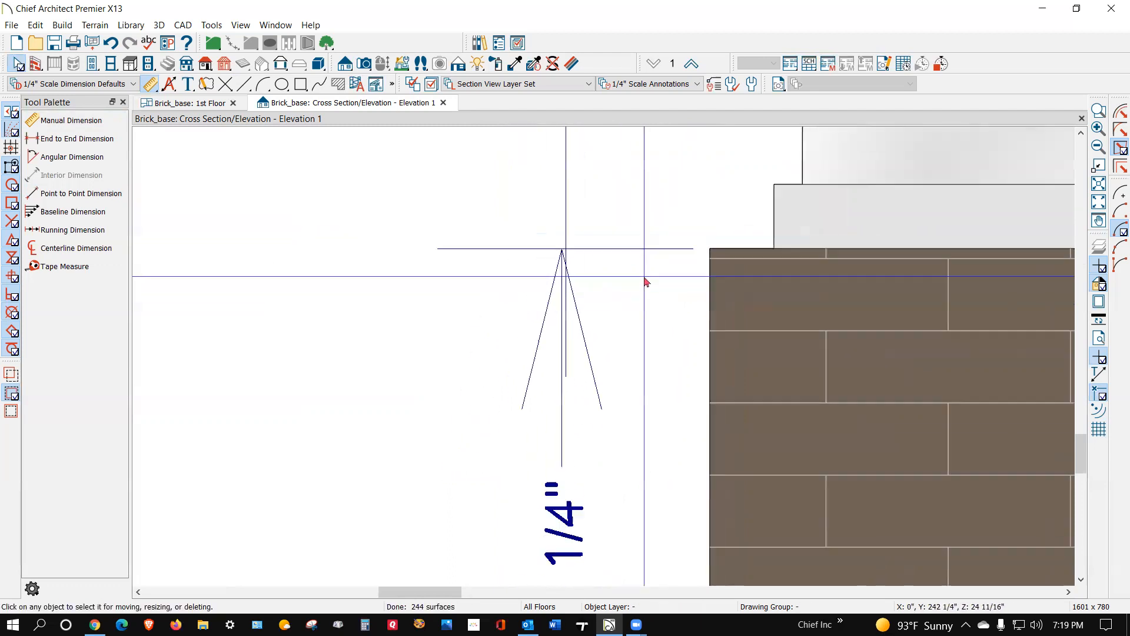
pyautogui.scroll(-3, 646, 281)
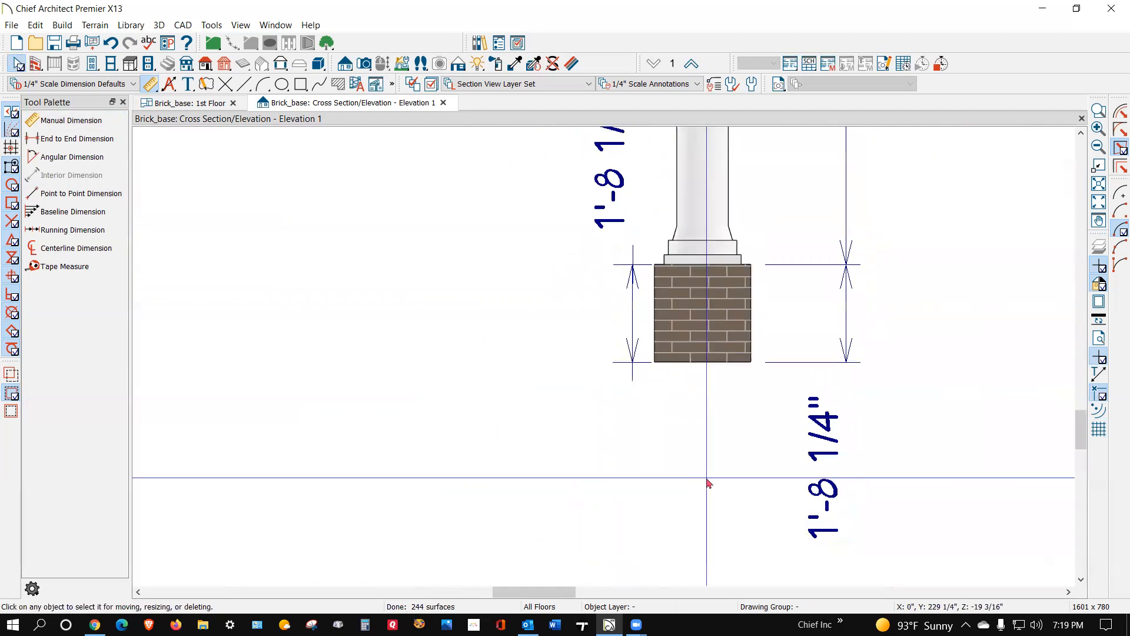
pyautogui.scroll(-3, 706, 465)
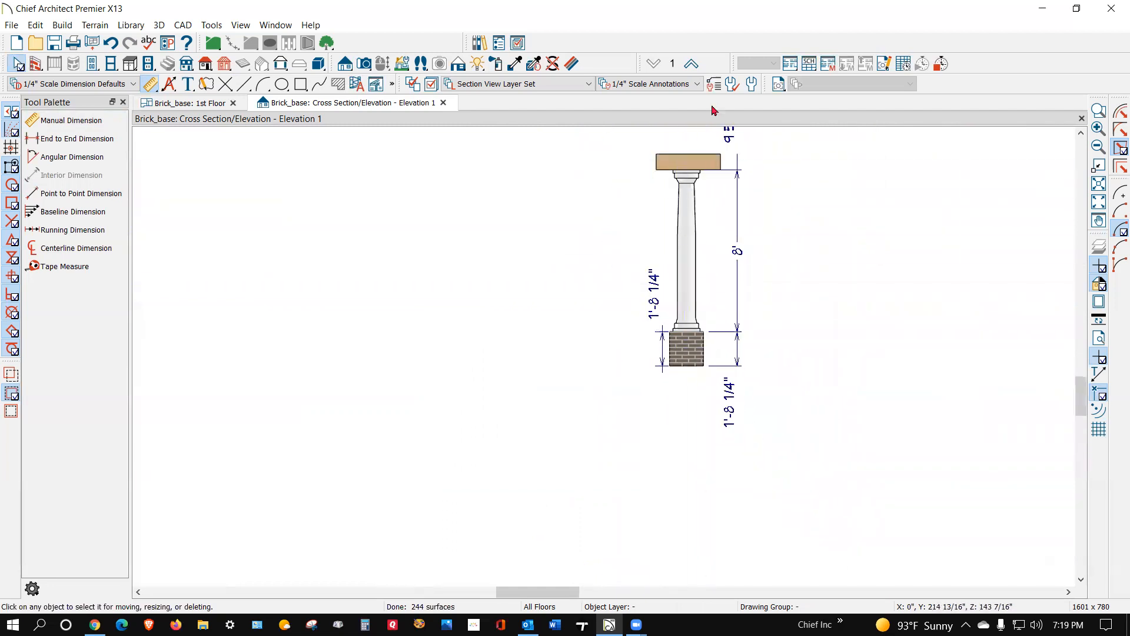
# - Add a vertical Point to Point Dimension for the column's height, from the brick base's top to the beam's underside, above the new base dimension
pyautogui.scroll(1, 714, 253)
pyautogui.scroll(-2, 782, 321)
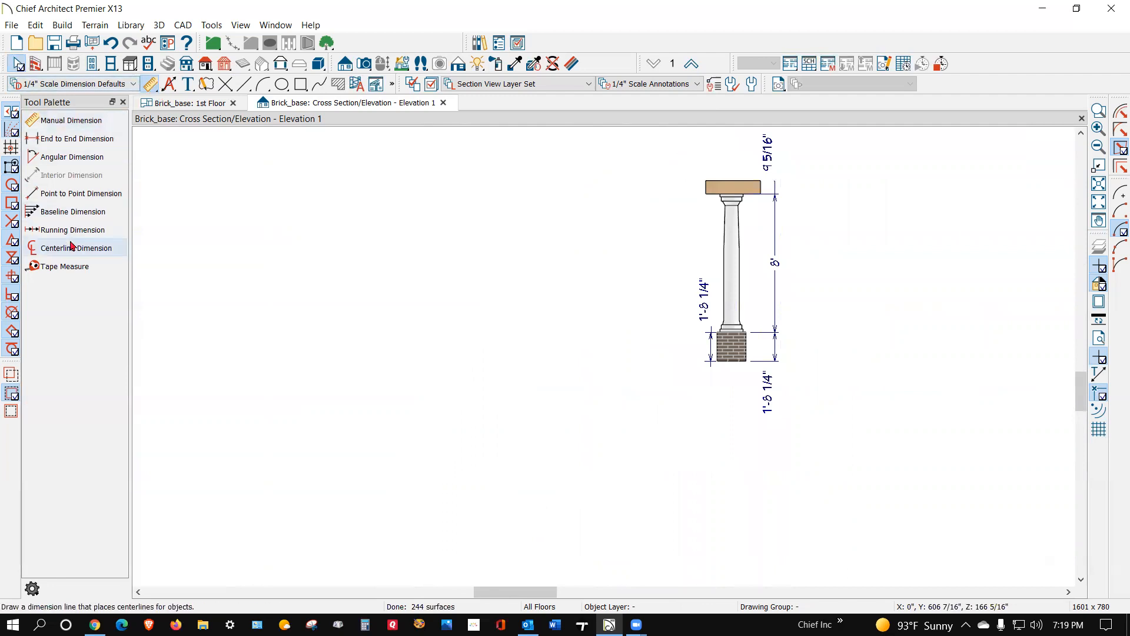
pyautogui.click(60, 193)
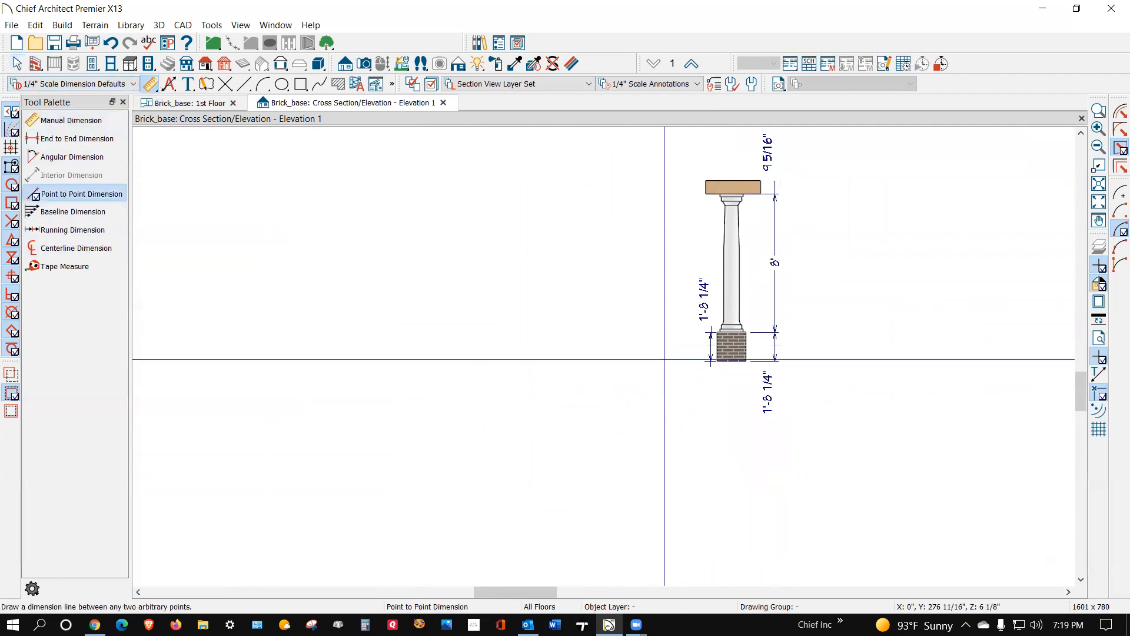
pyautogui.scroll(1, 709, 334)
pyautogui.scroll(-1, 708, 336)
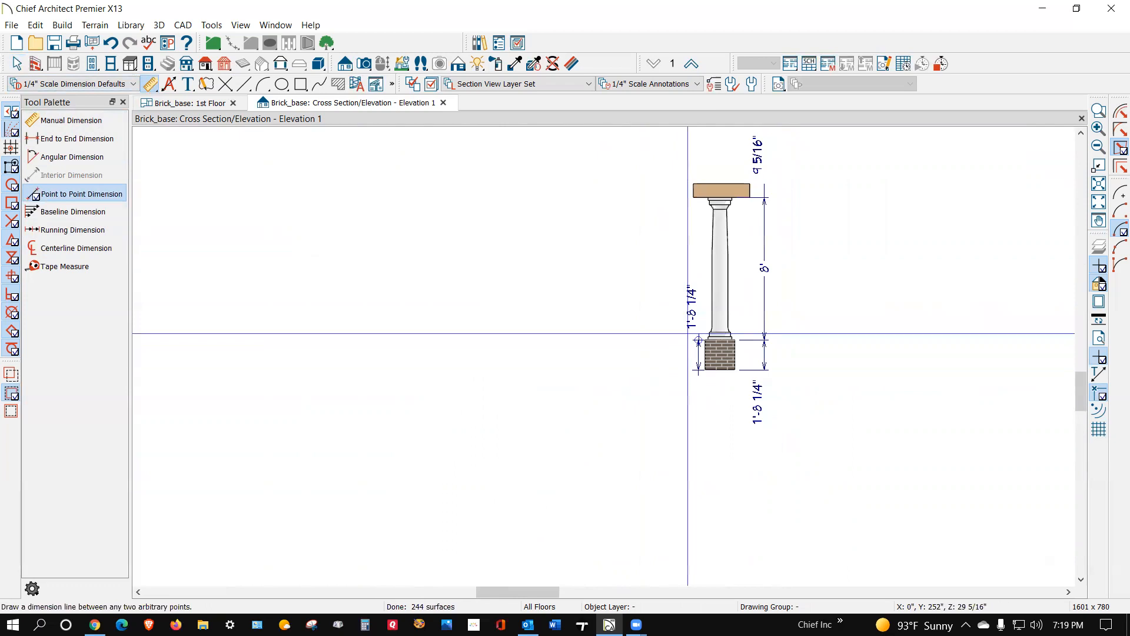
pyautogui.moveTo(698, 342); pyautogui.dragTo(700, 197)
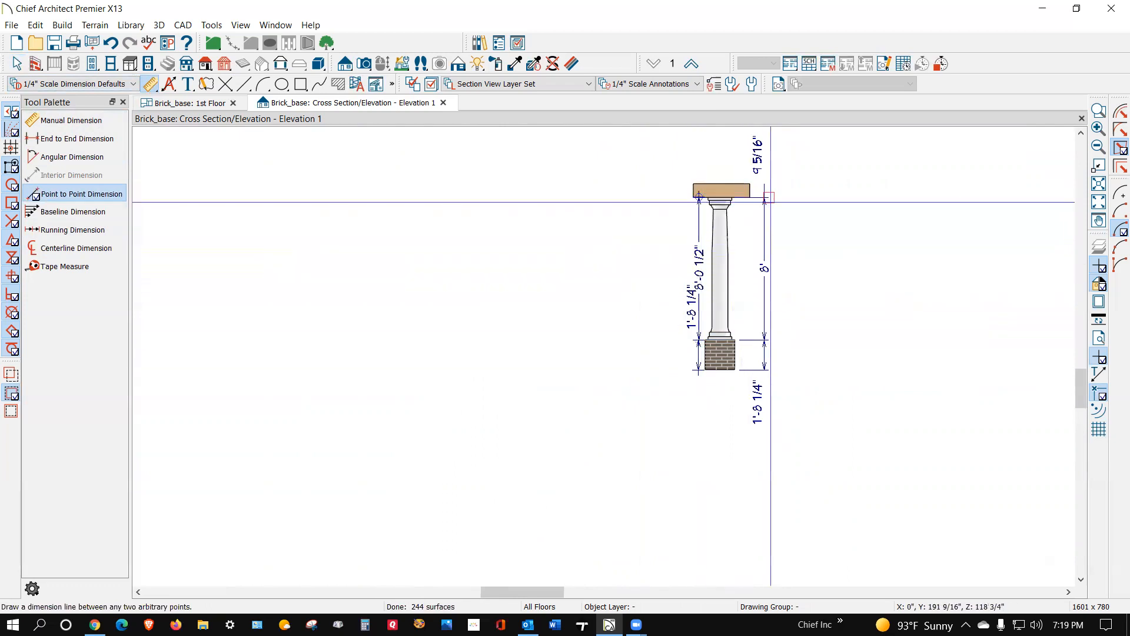
# - Move the upper marker of the new column height dimension down into line with the beam's bottom edge
pyautogui.scroll(1, 707, 199)
pyautogui.scroll(1, 731, 217)
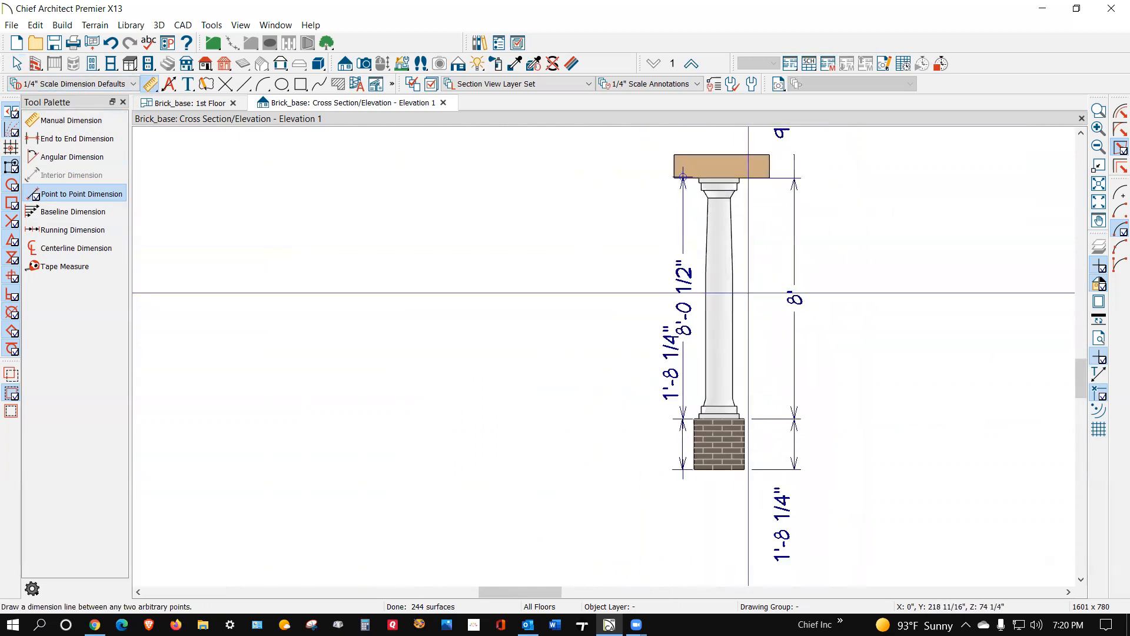
pyautogui.scroll(2, 695, 180)
pyautogui.scroll(5, 680, 154)
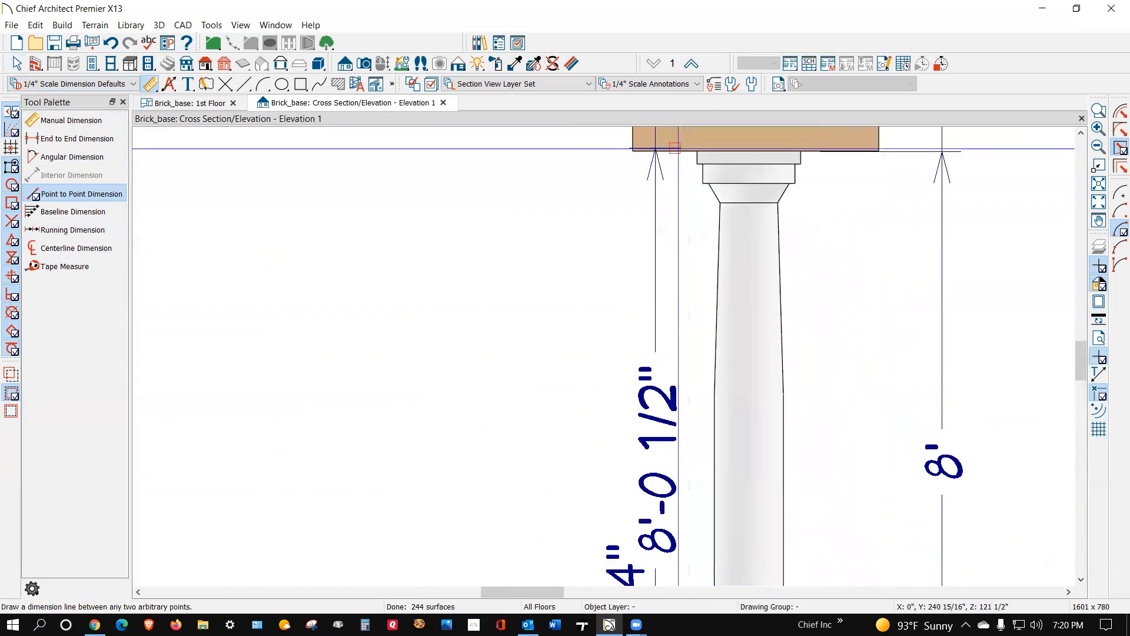
pyautogui.press('space')
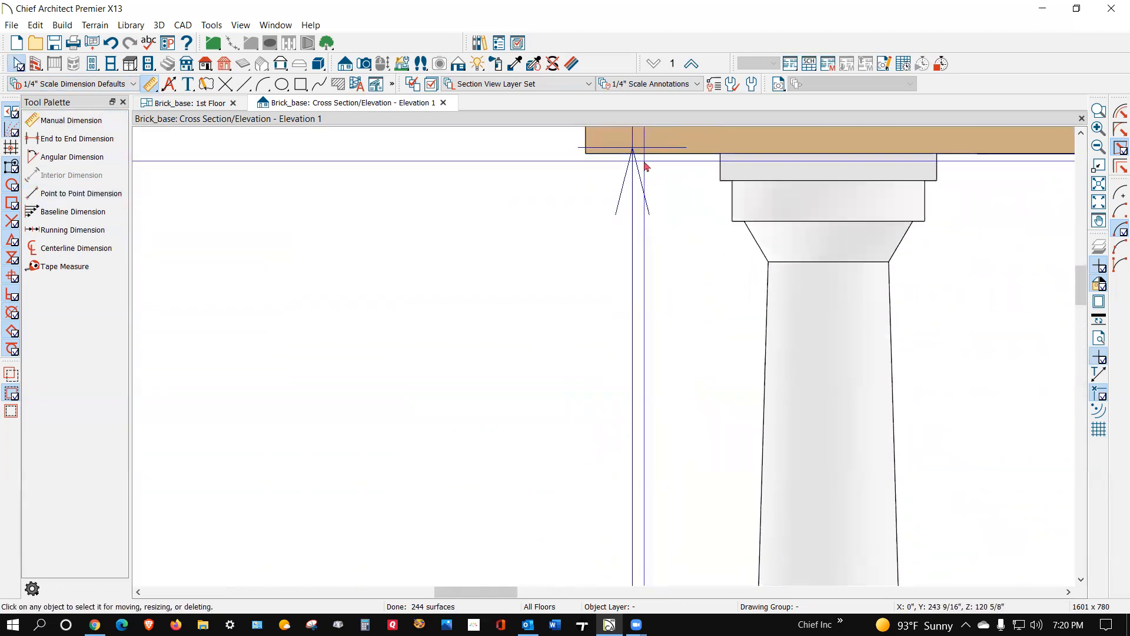
pyautogui.click(652, 150)
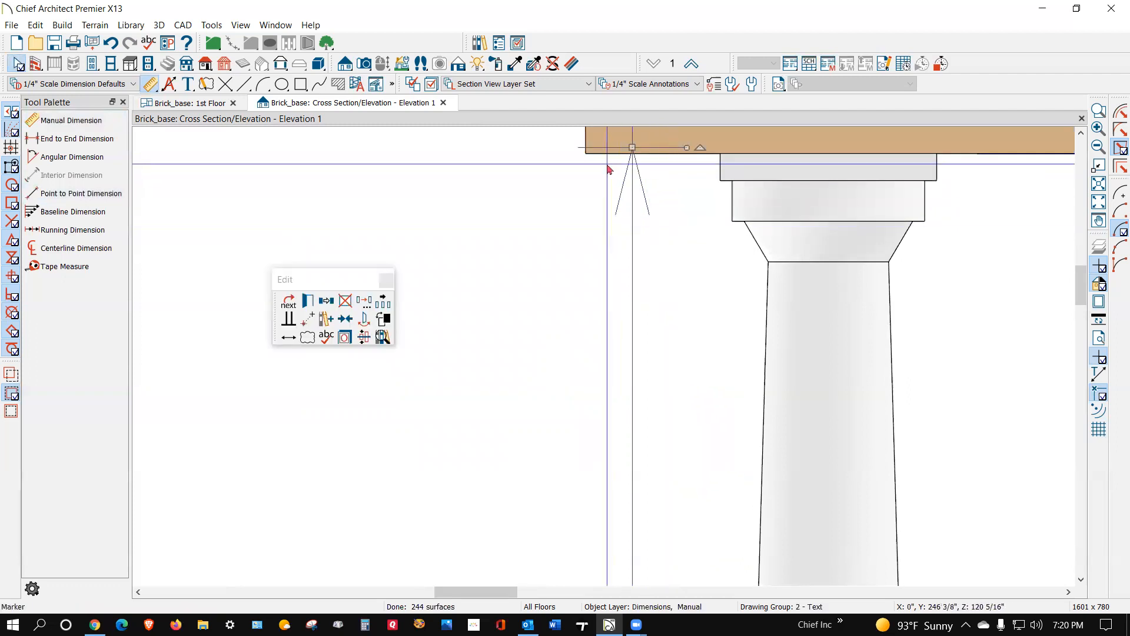
pyautogui.scroll(3, 647, 140)
pyautogui.moveTo(648, 139); pyautogui.dragTo(648, 151)
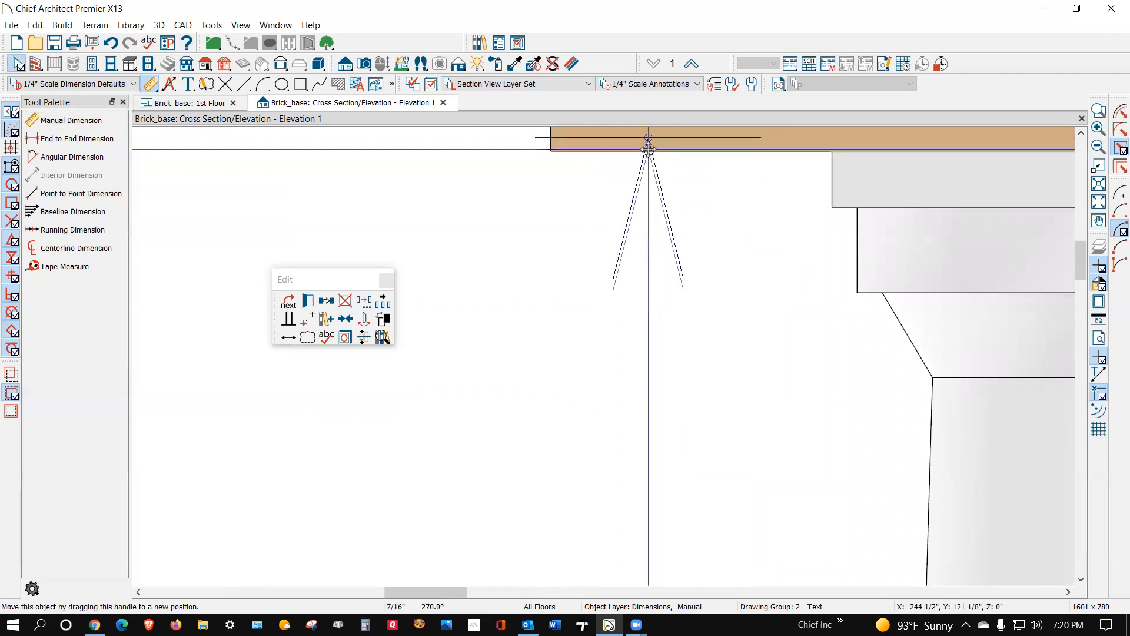
pyautogui.moveTo(648, 151); pyautogui.dragTo(649, 151)
pyautogui.scroll(-4, 652, 132)
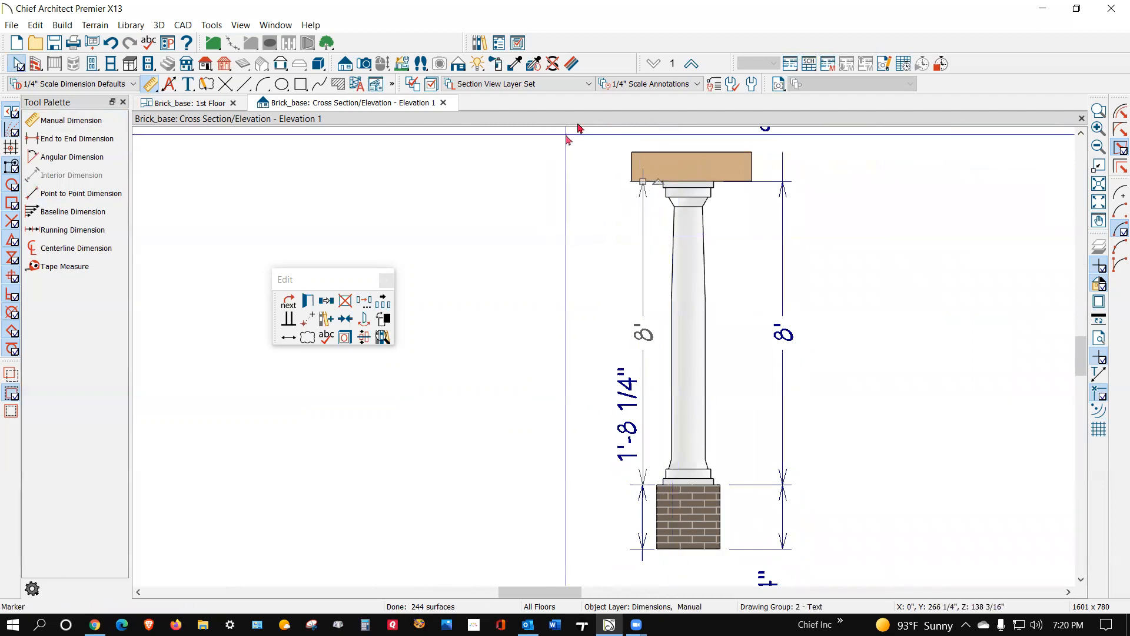
# - Add a vertical Point to Point Dimension for the beam's height, from the column dimension's upper marker to the beam's top edge
pyautogui.scroll(-3, 662, 241)
pyautogui.scroll(4, 662, 241)
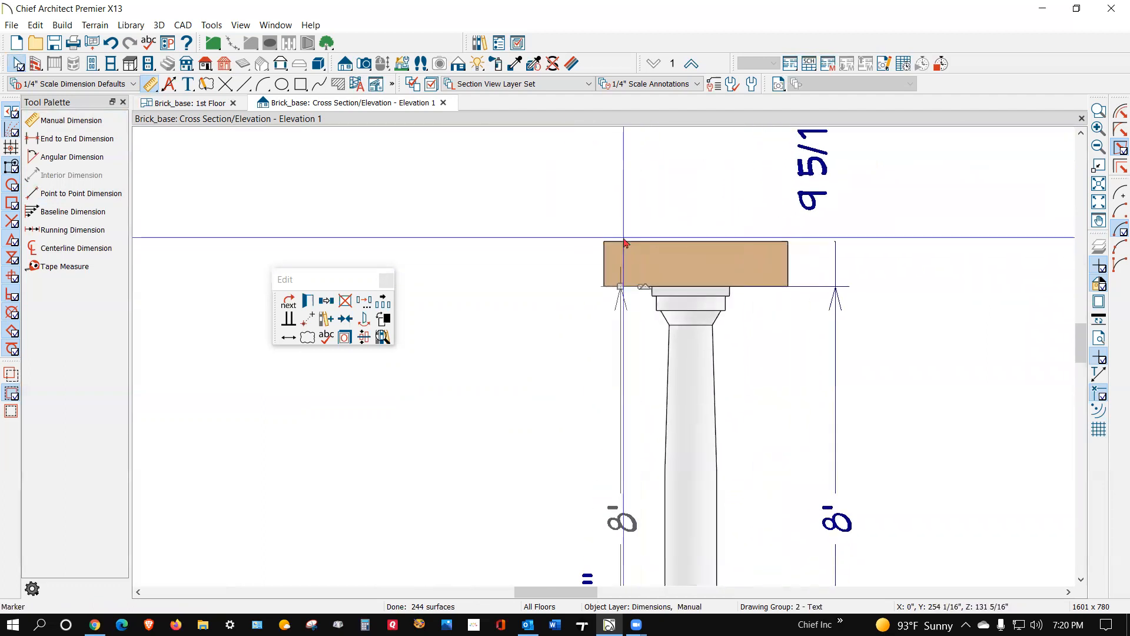
pyautogui.click(218, 162)
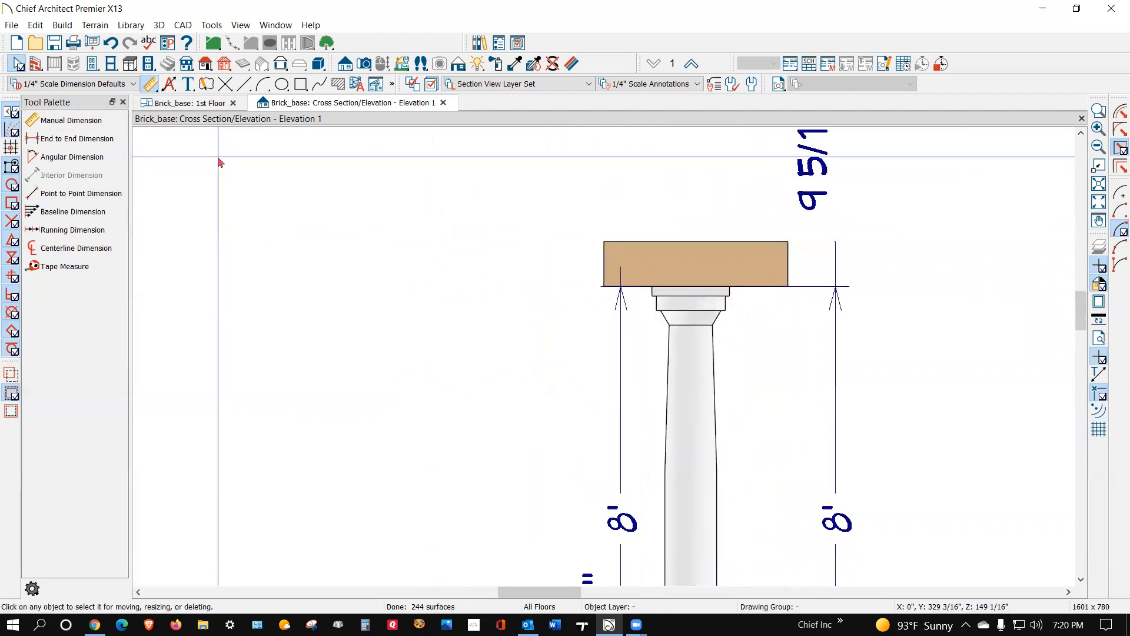
pyautogui.click(152, 85)
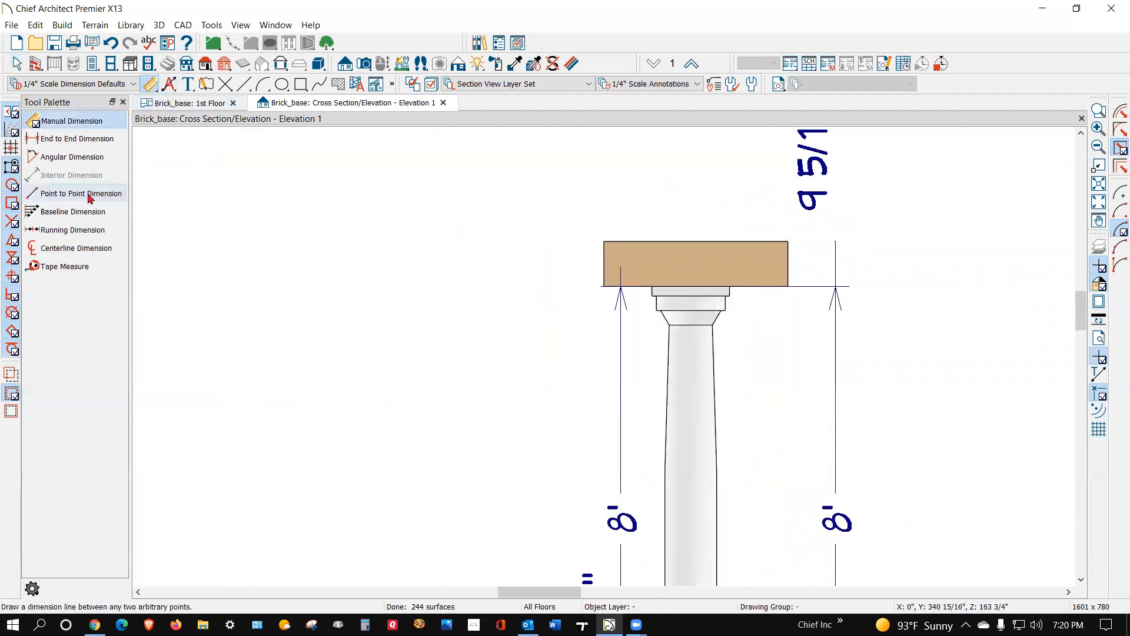
pyautogui.click(53, 197)
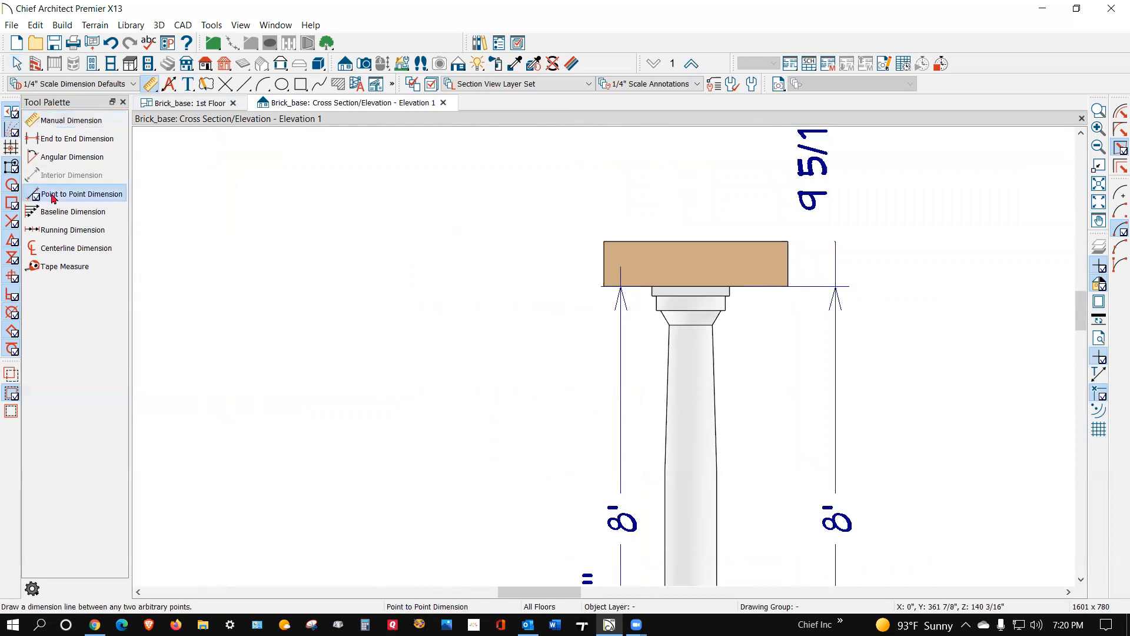
pyautogui.scroll(3, 588, 309)
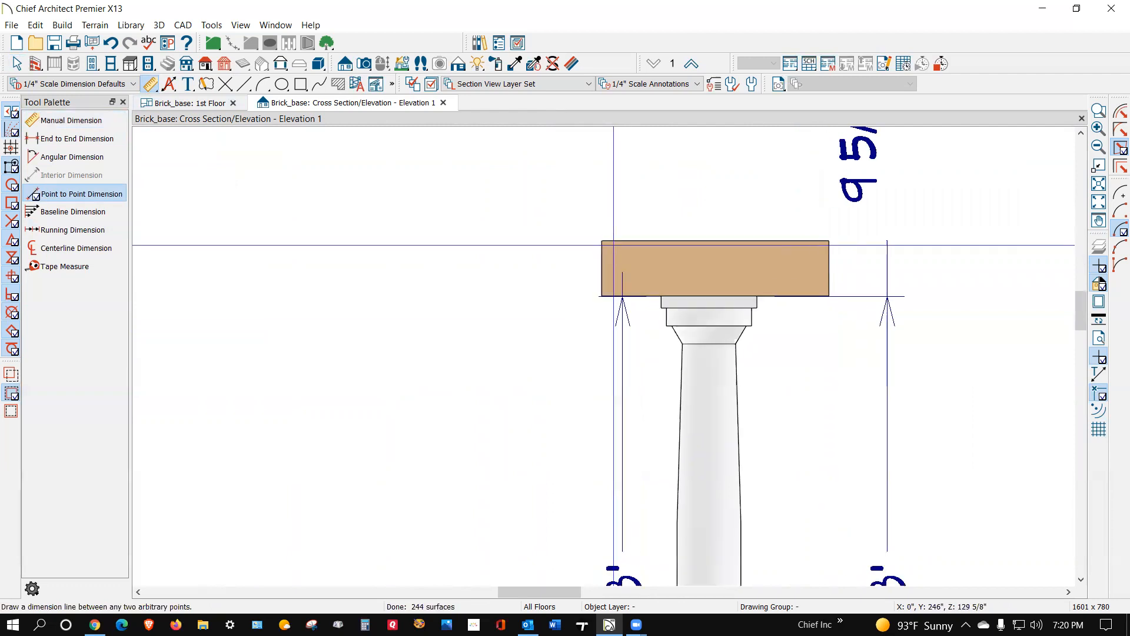
pyautogui.click(623, 306)
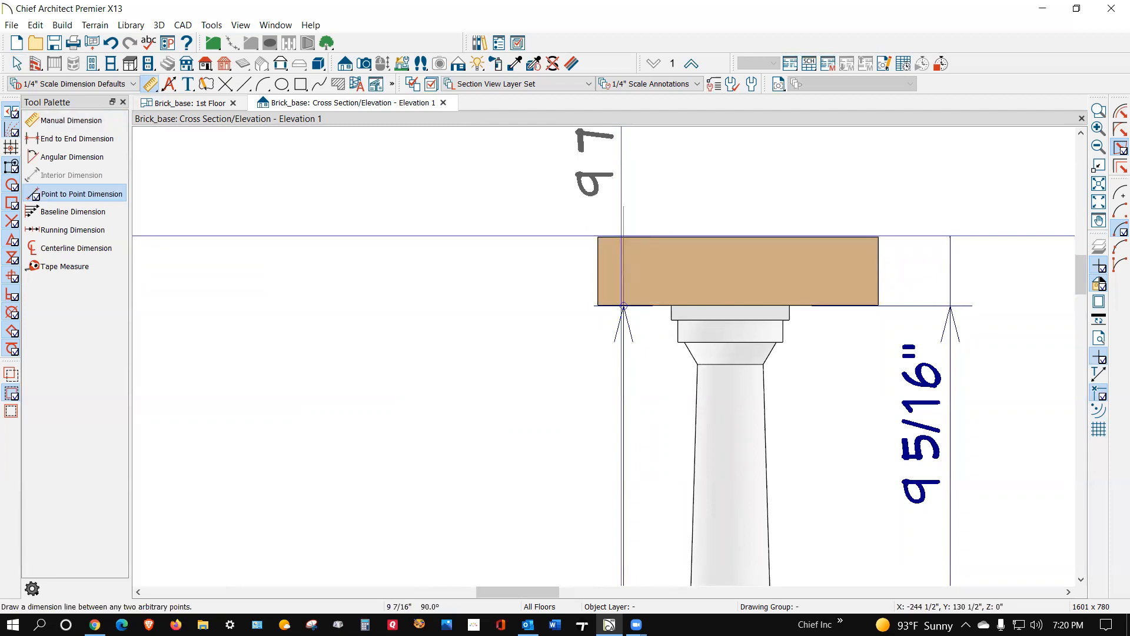
pyautogui.click(624, 237)
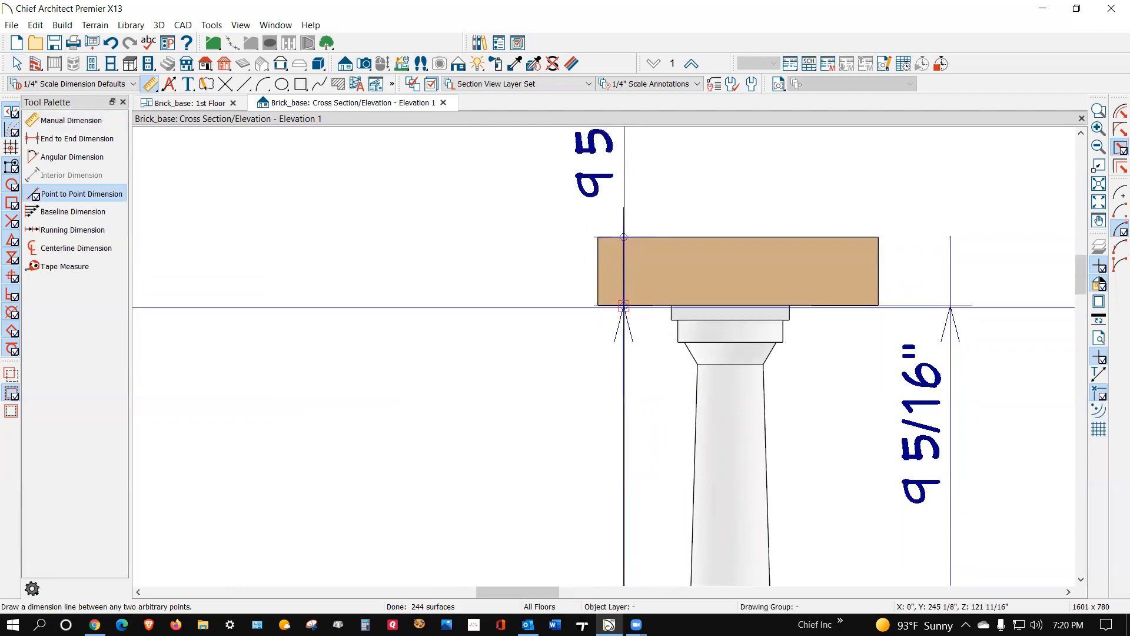
pyautogui.scroll(-3, 575, 287)
pyautogui.scroll(-1, 575, 287)
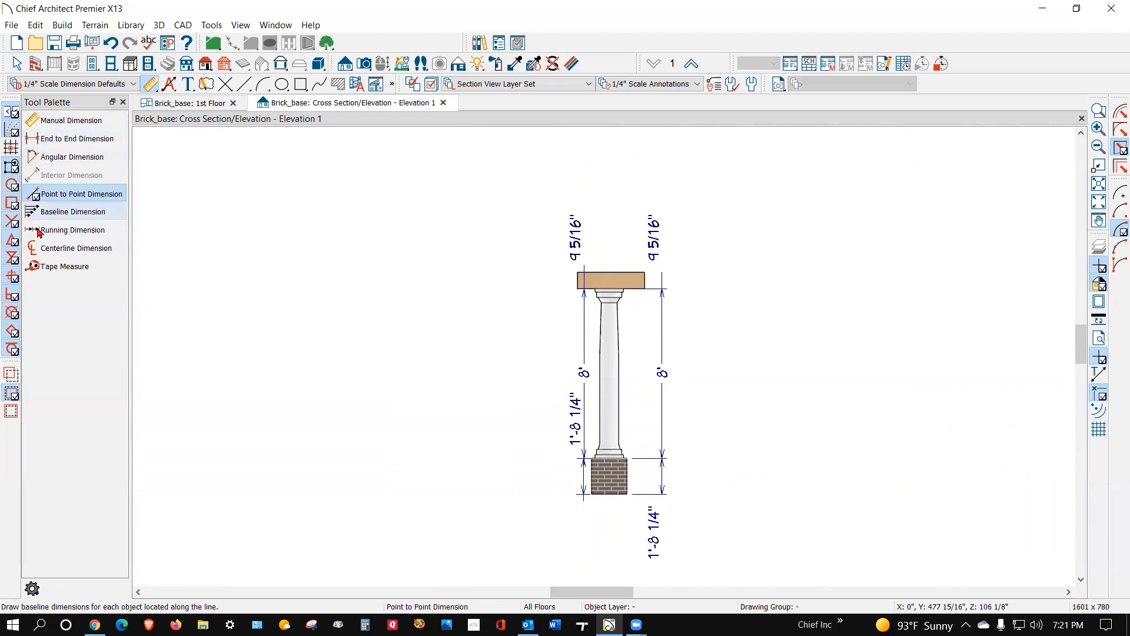
# - Measure the beam's height between its top and bottom edges with the Tape Measure
pyautogui.click(46, 272)
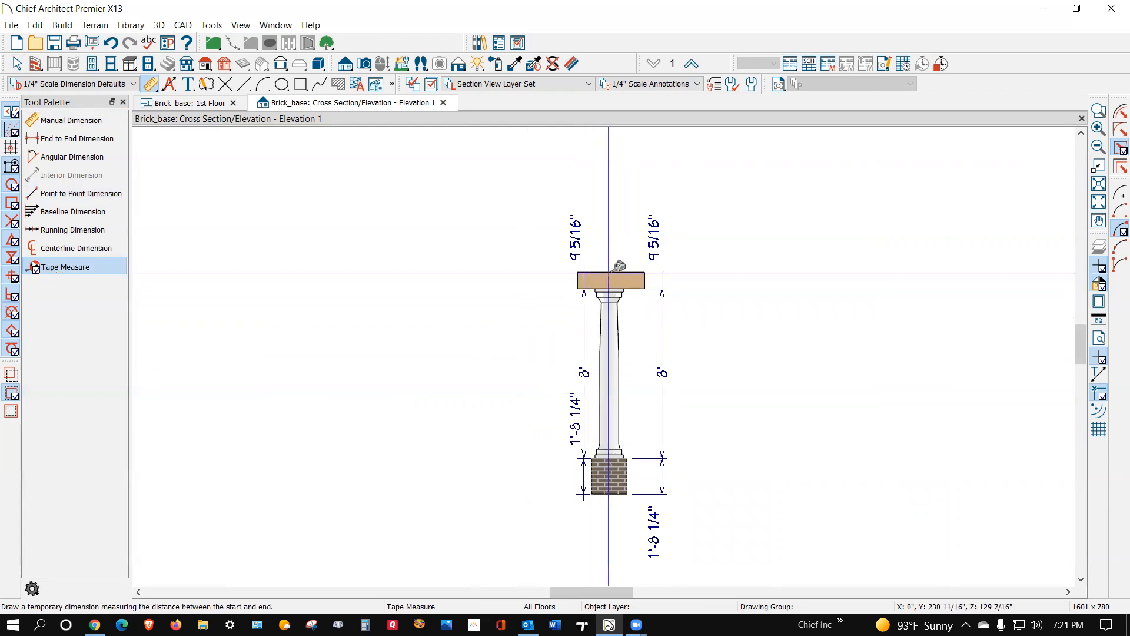
pyautogui.moveTo(609, 272); pyautogui.dragTo(608, 288)
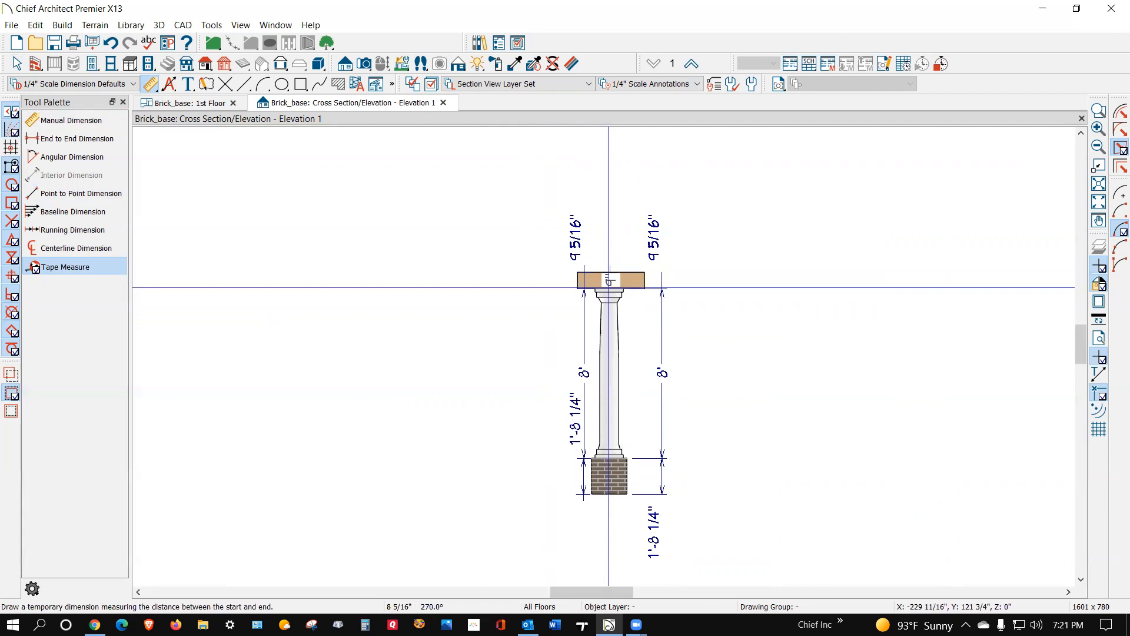
pyautogui.moveTo(608, 287); pyautogui.dragTo(609, 287)
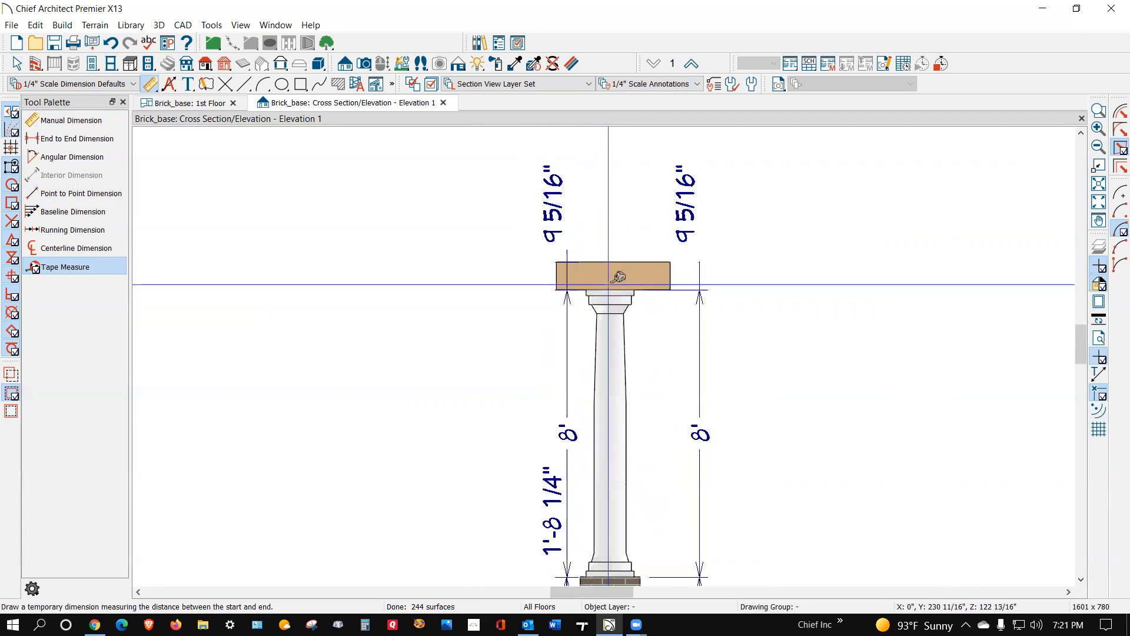
pyautogui.scroll(5, 608, 287)
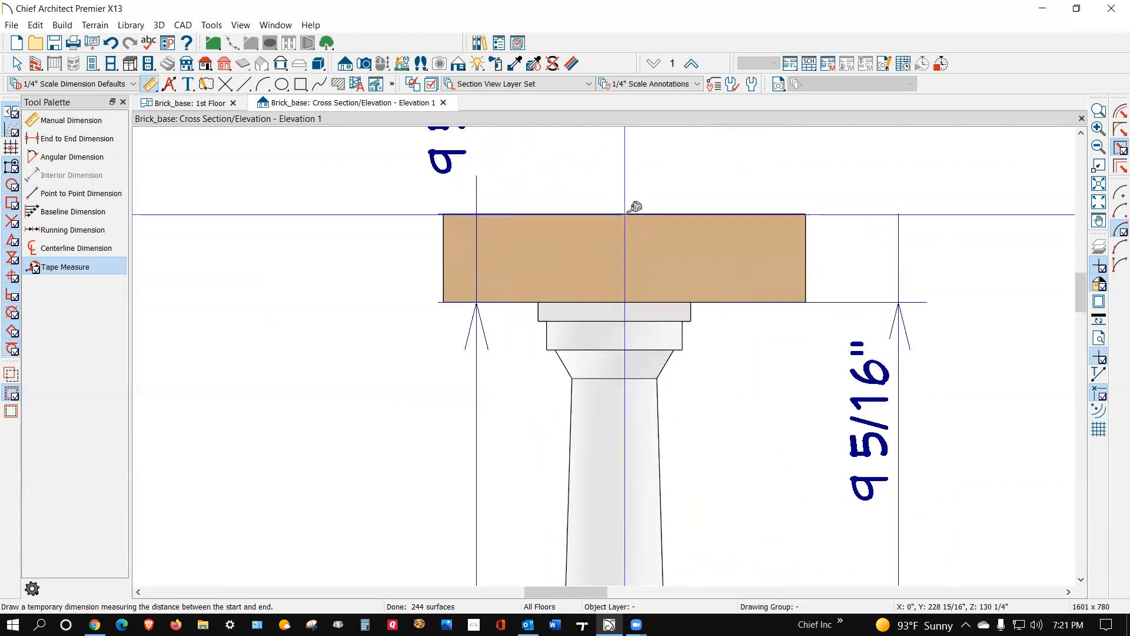
pyautogui.moveTo(622, 266); pyautogui.dragTo(623, 305)
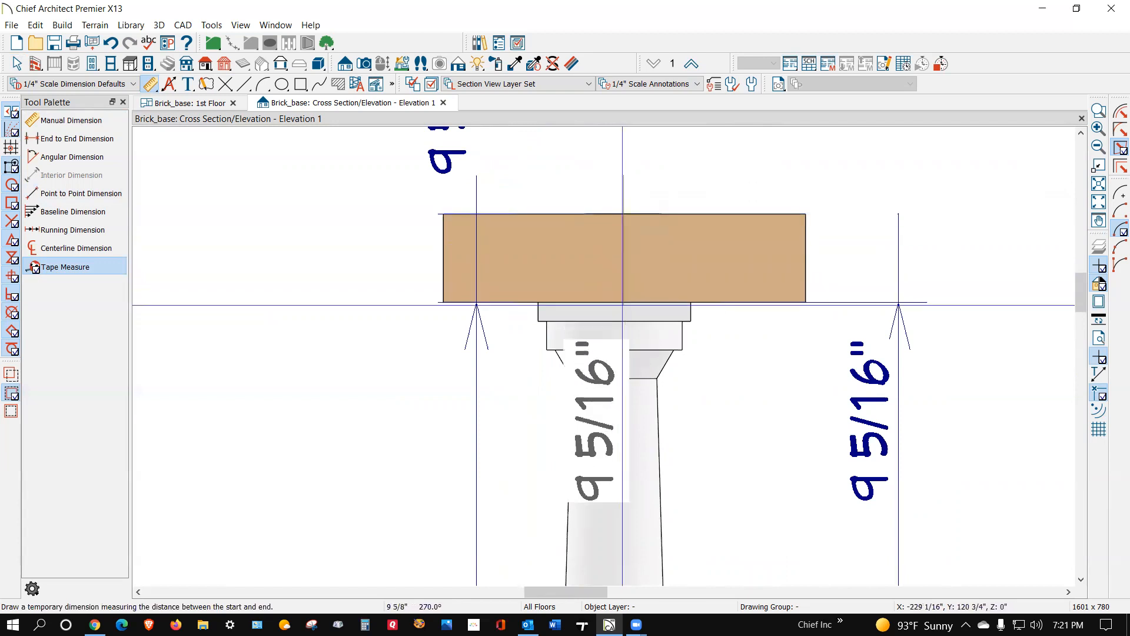
pyautogui.moveTo(622, 305); pyautogui.dragTo(622, 305)
pyautogui.scroll(-6, 622, 305)
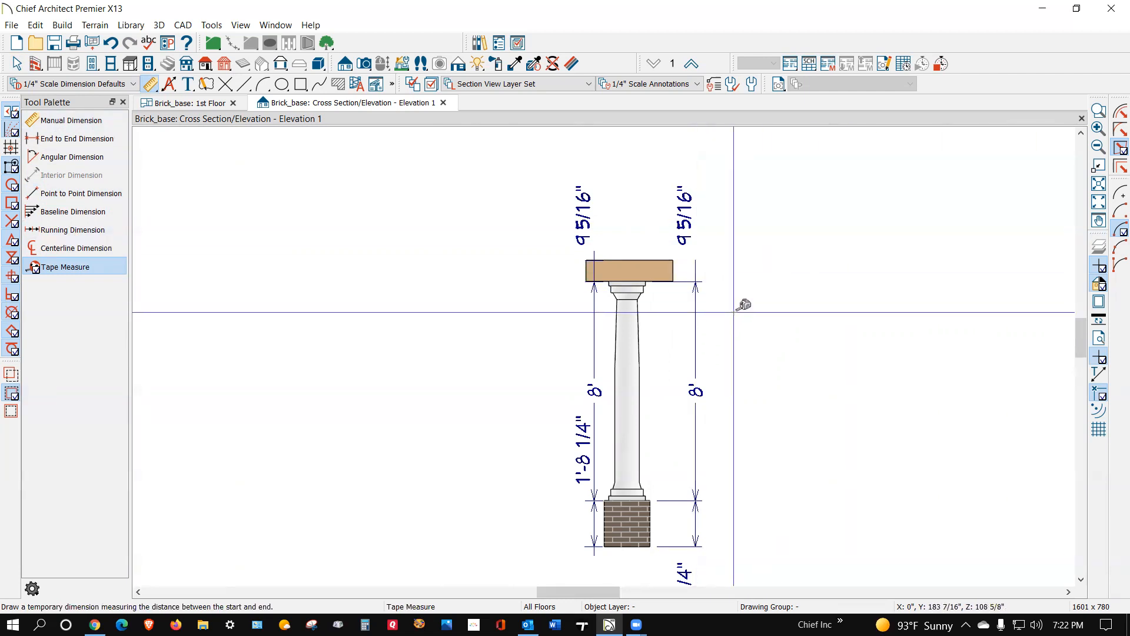
pyautogui.press('space')
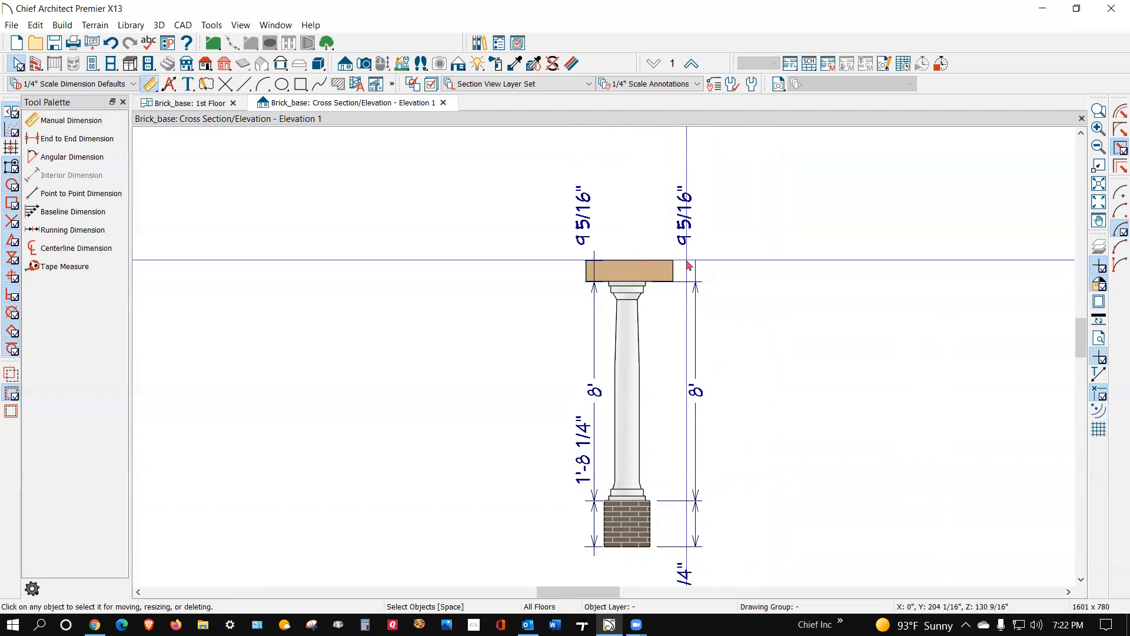
pyautogui.scroll(1, 743, 253)
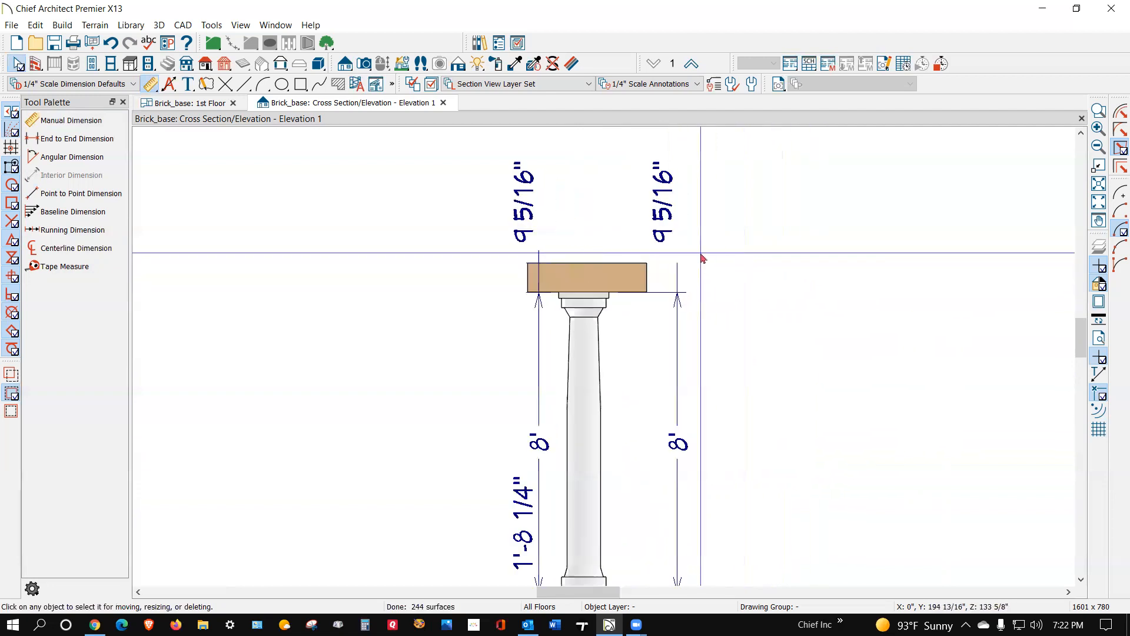
pyautogui.scroll(-2, 698, 257)
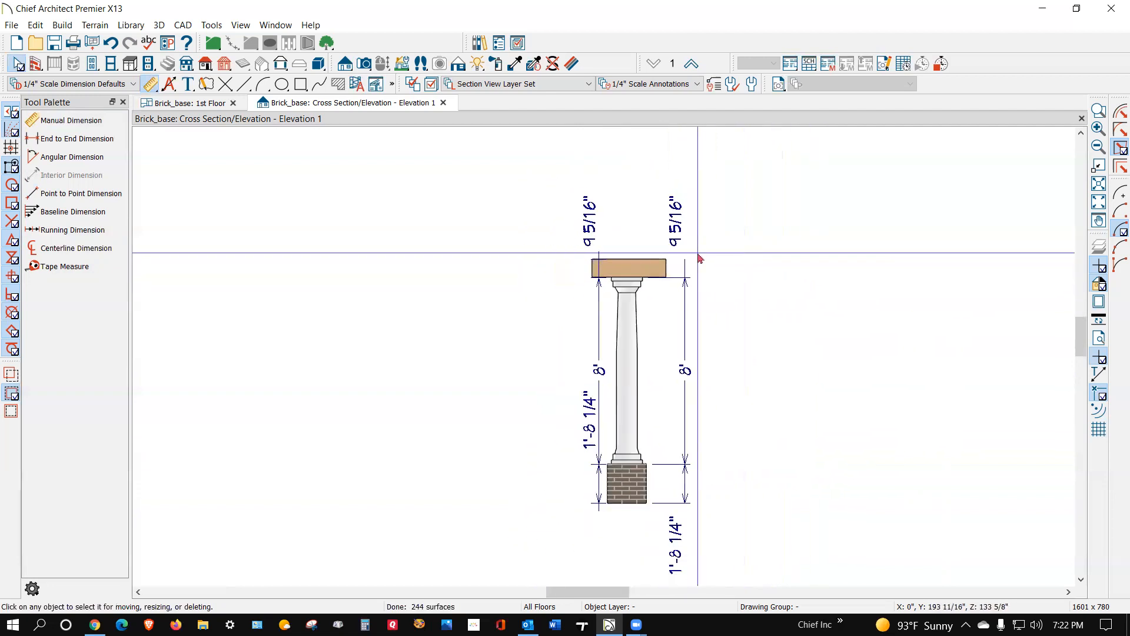